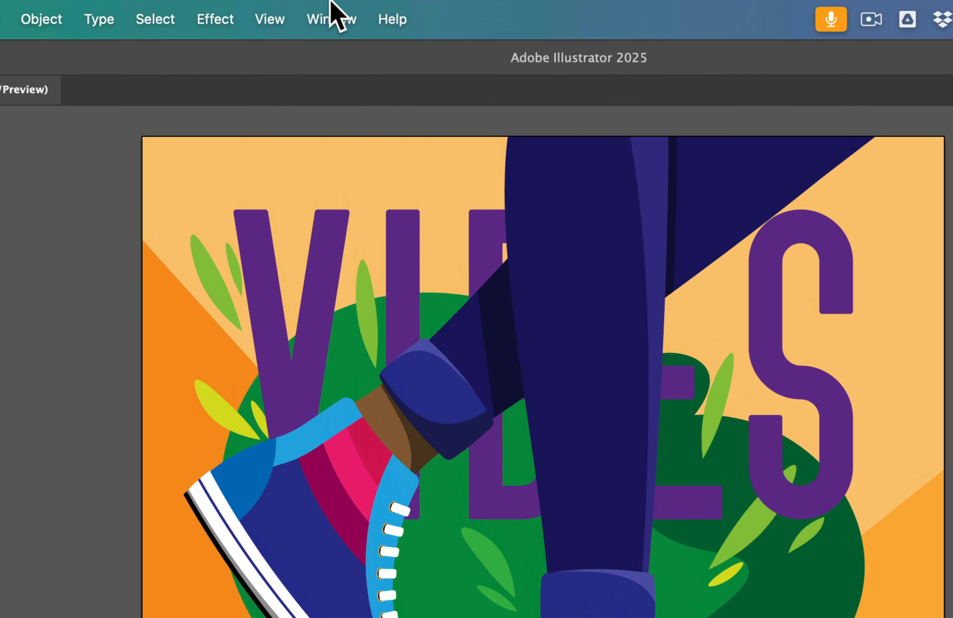
Step: Switch the workspace to Essentials Classic
left_click(331, 11)
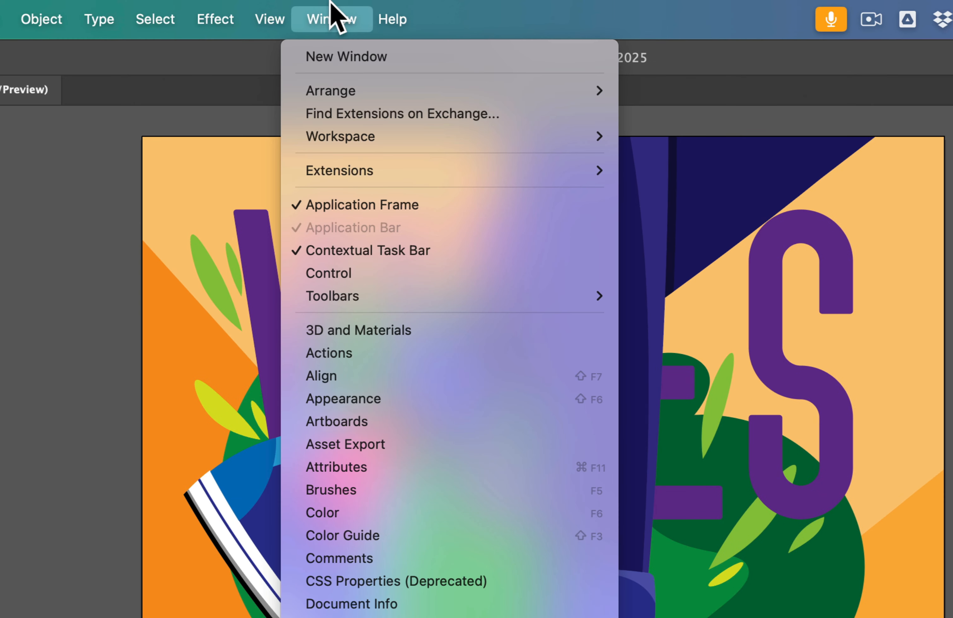
mouse_move(337, 132)
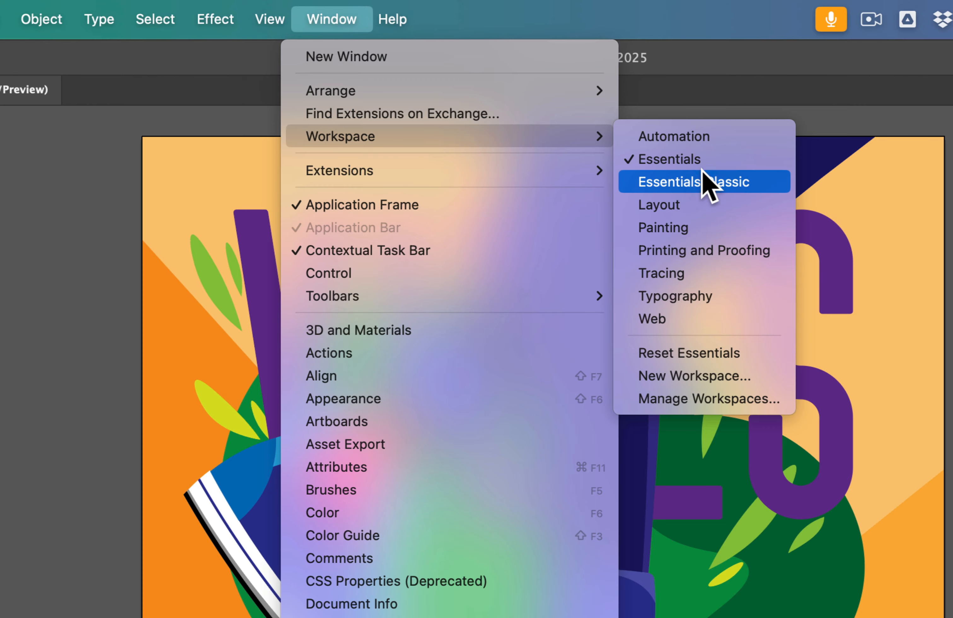
left_click(721, 182)
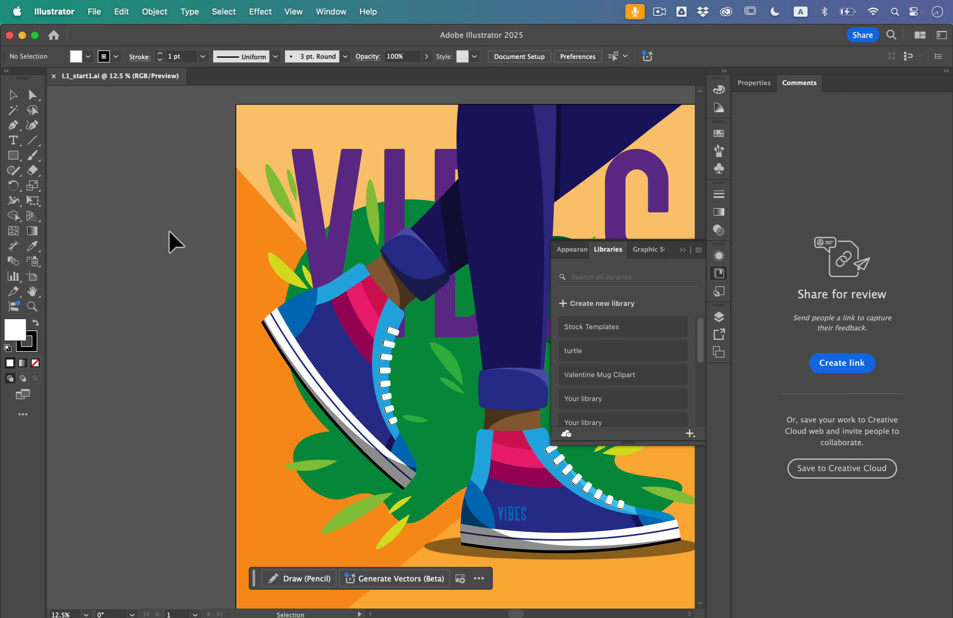
Step: Return to the Essentials workspace and reset it to its default layout
left_click(344, 7)
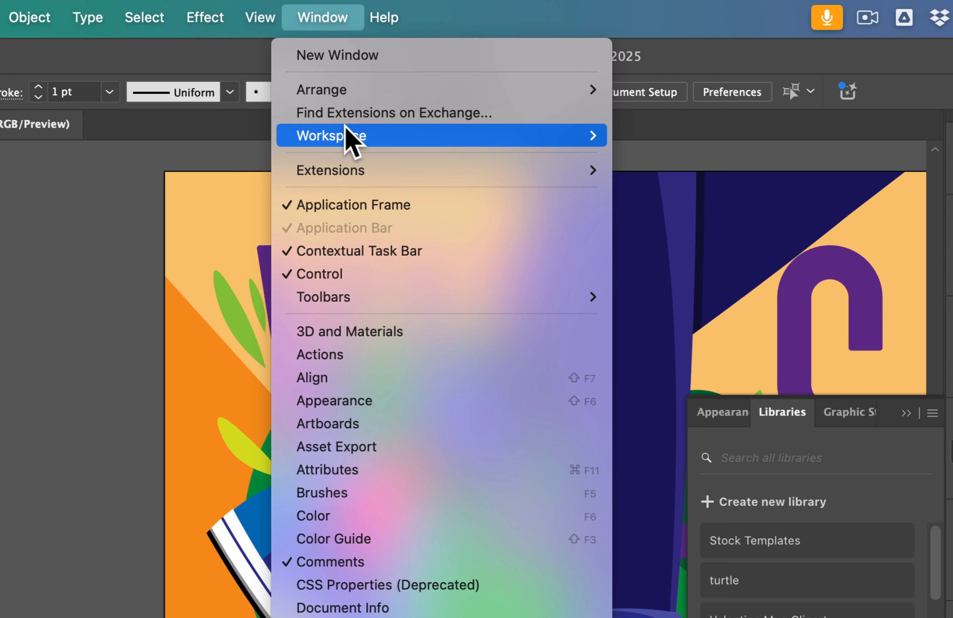
mouse_move(348, 80)
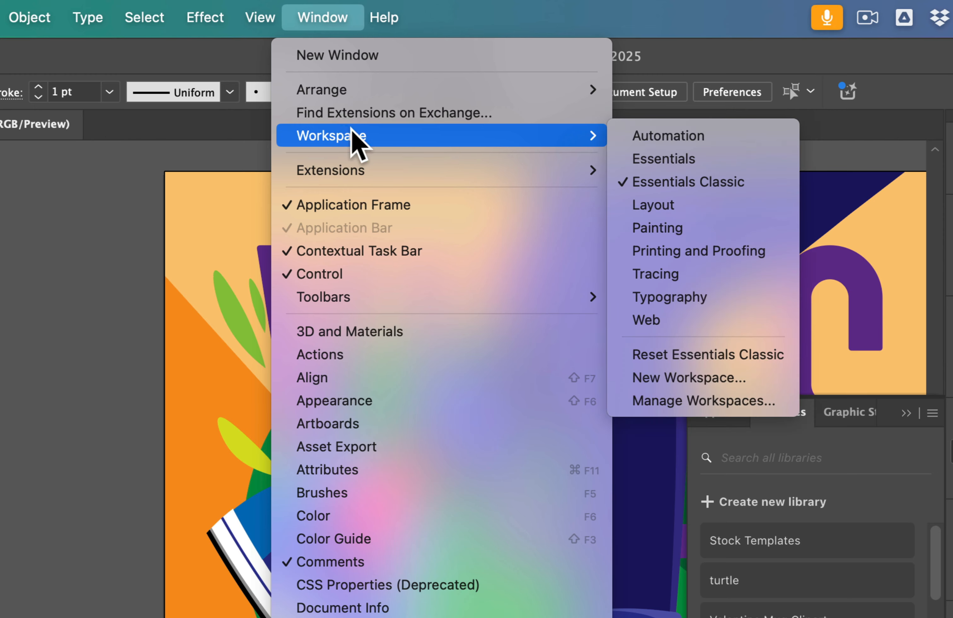
left_click(678, 161)
left_click(317, 22)
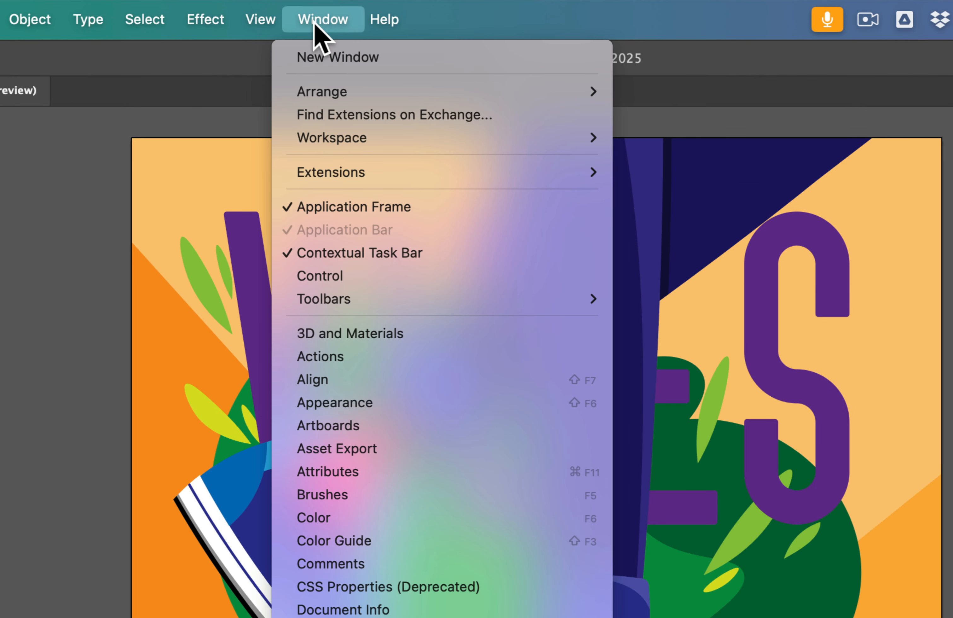
mouse_move(341, 142)
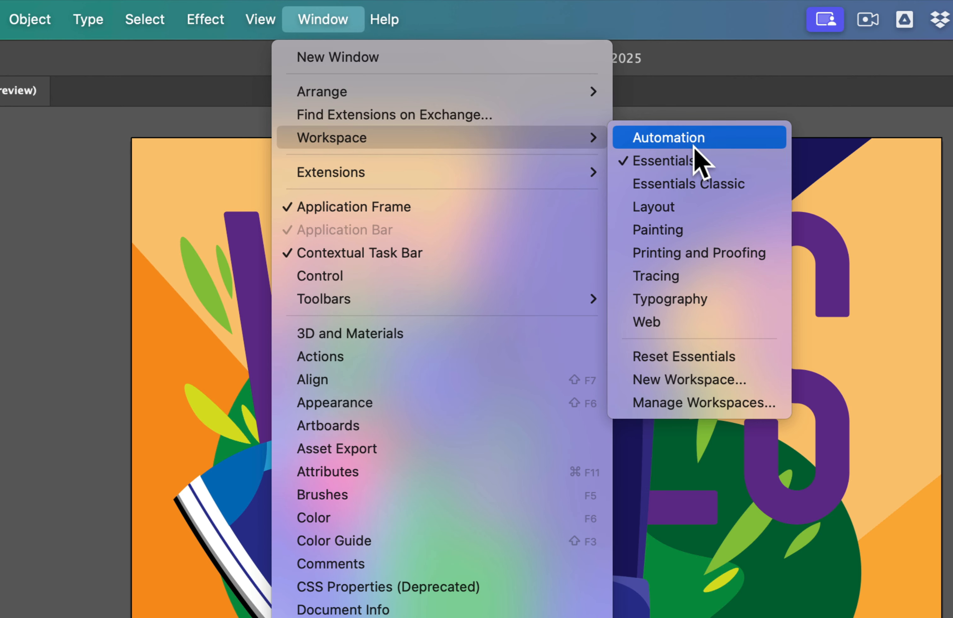
left_click(693, 355)
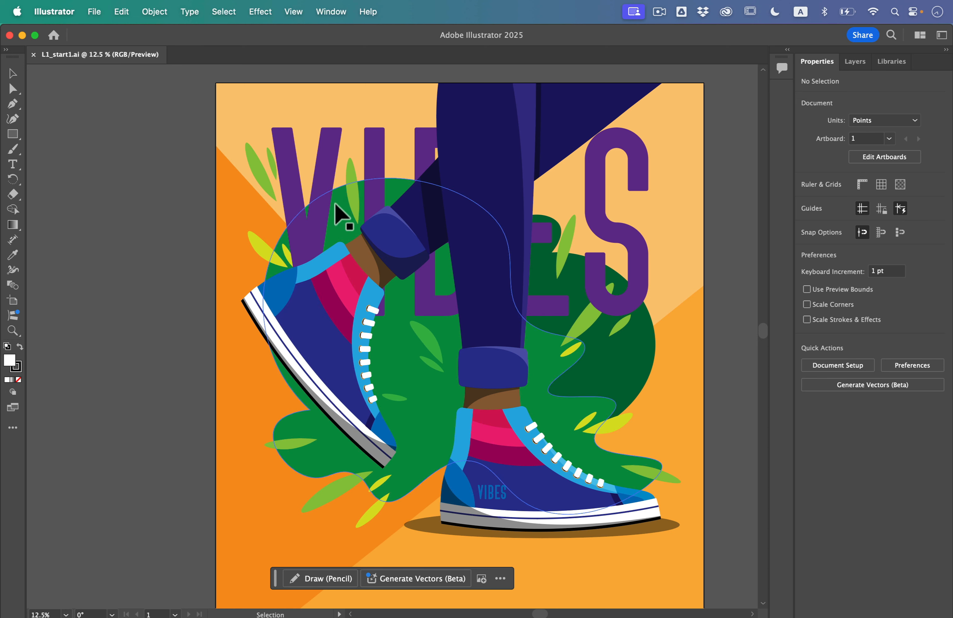
Step: Fit the whole poster artboard in the window
left_click(293, 12)
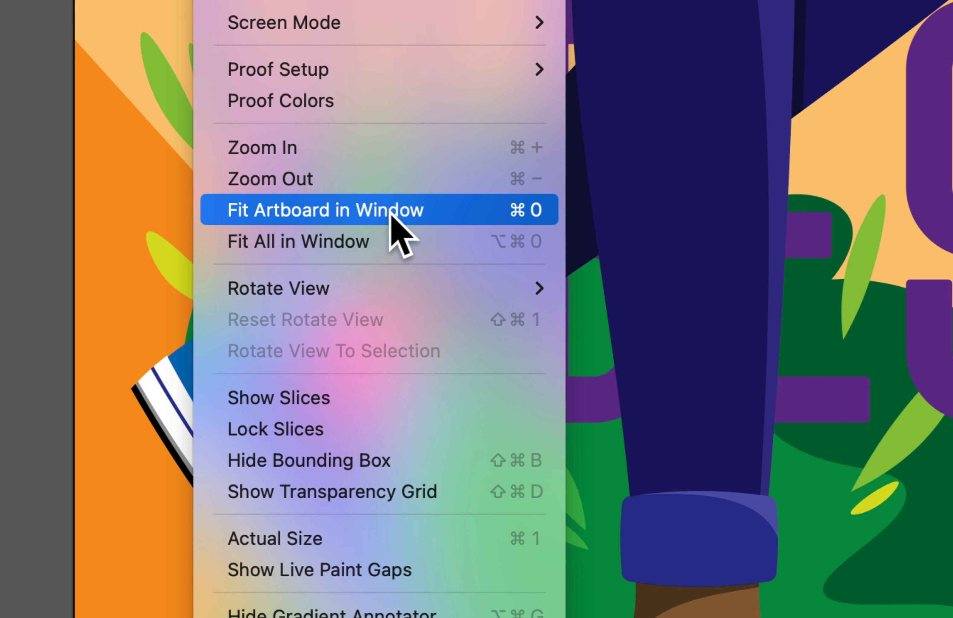
left_click(408, 213)
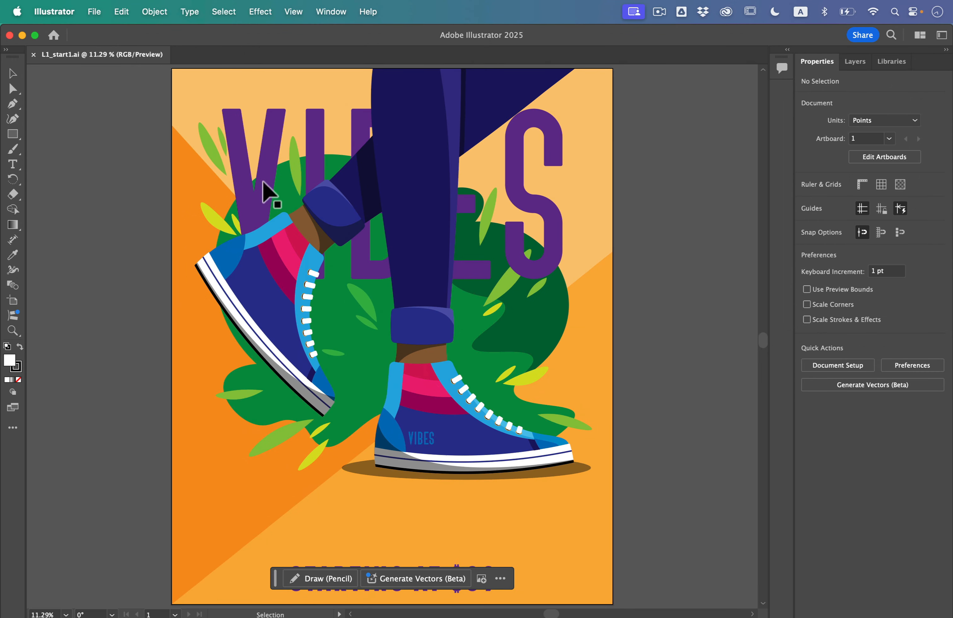
left_click(294, 11)
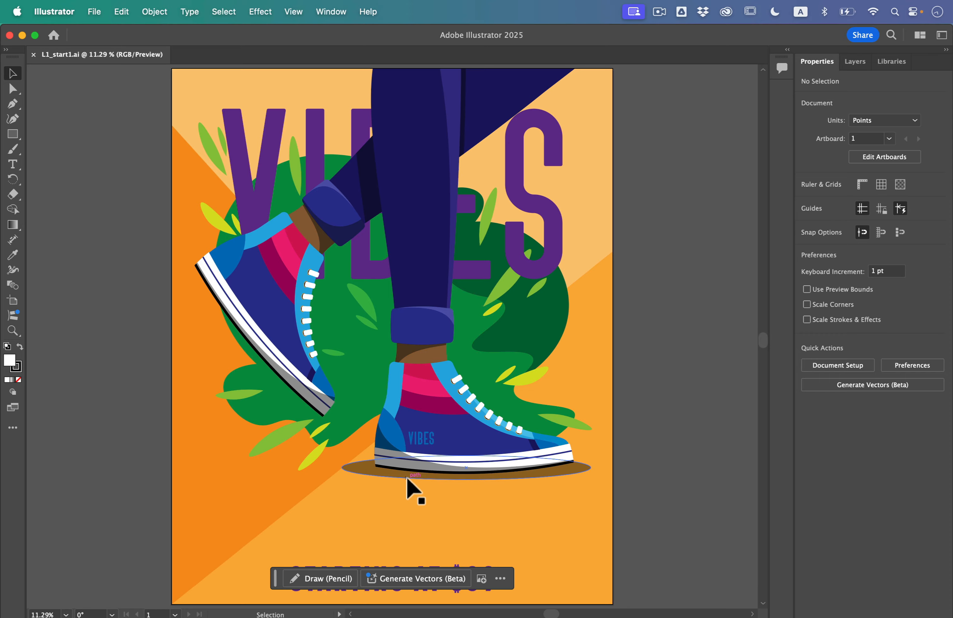
Step: Move the STARTING AT $89 lettering up to just below the shadow of the planted shoe
scroll(406, 477, "down", 5)
scroll(404, 478, "up", 3, "alt")
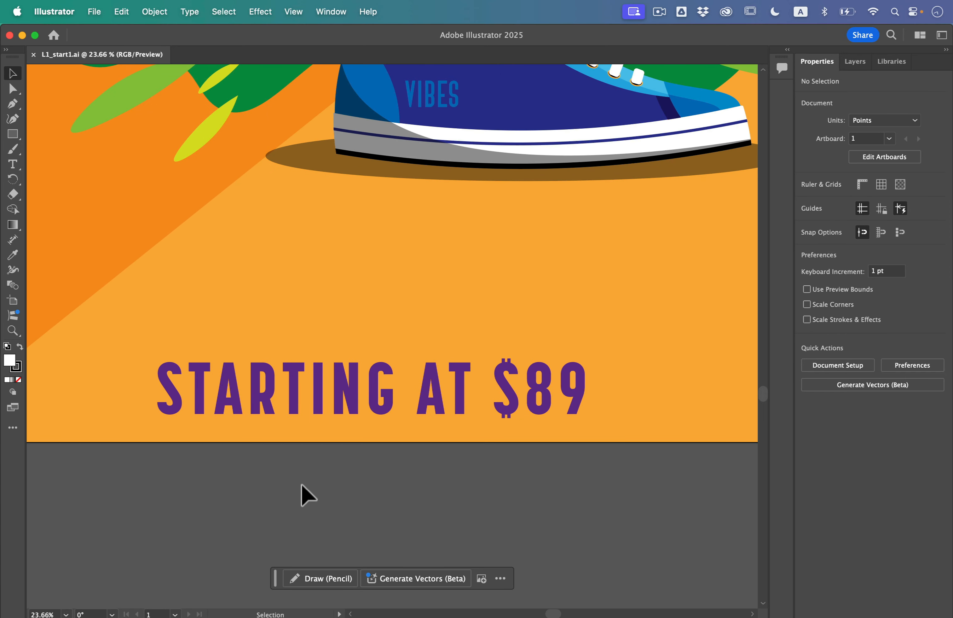
scroll(331, 421, "down", 1, "alt")
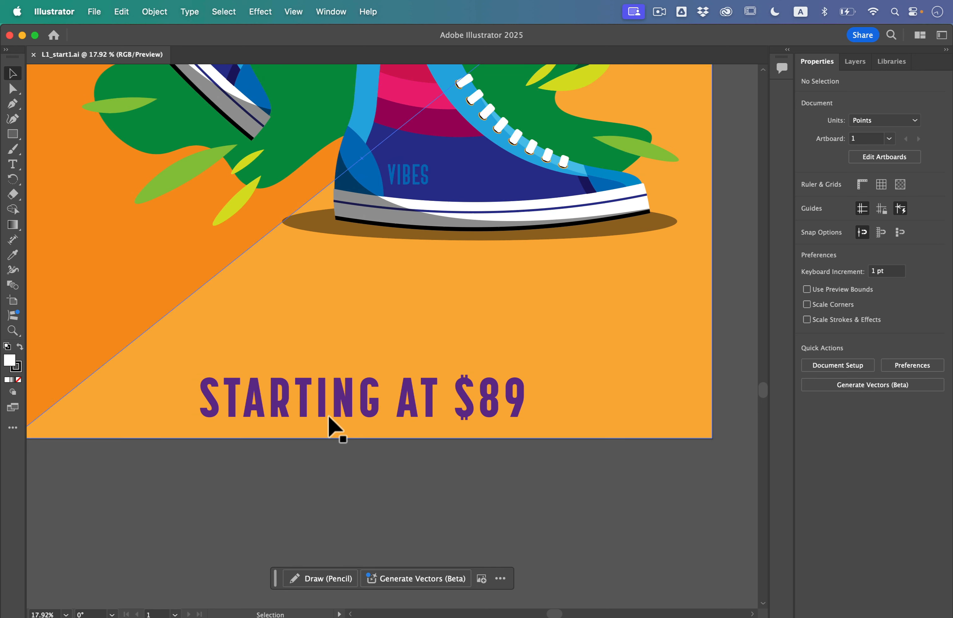
left_click(339, 413)
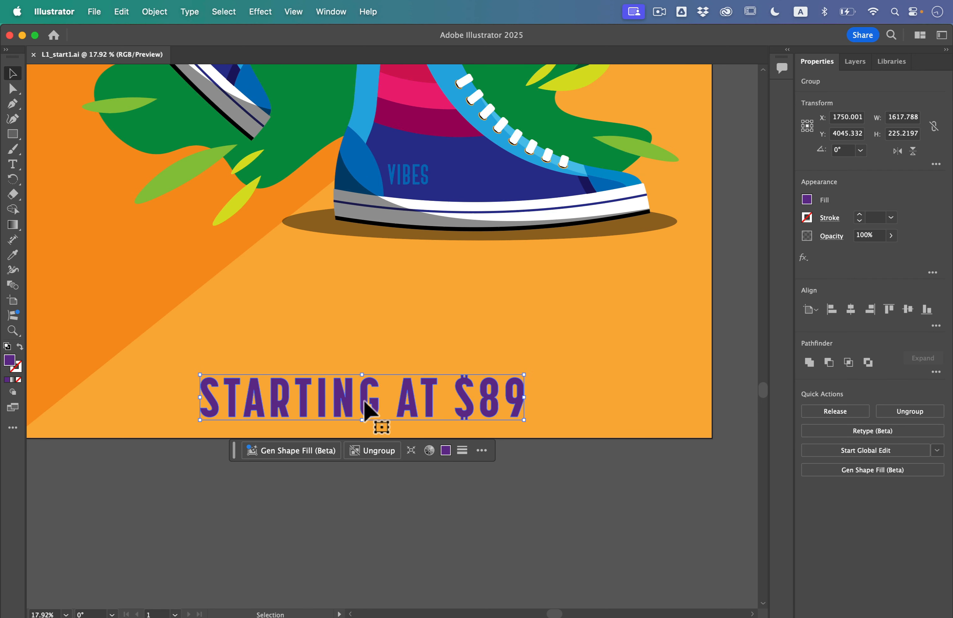
left_click_drag(364, 397, 360, 293)
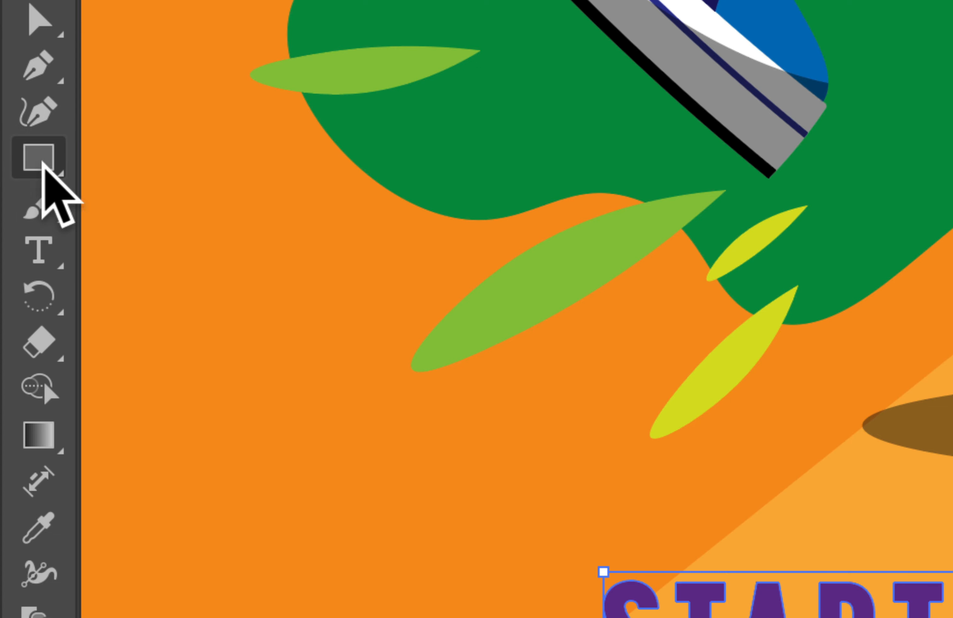
Step: Draw a purple five-pointed star about 308 pt wide just left of the STARTING AT $89 lettering with the Star tool, and deselect it
left_click(36, 165)
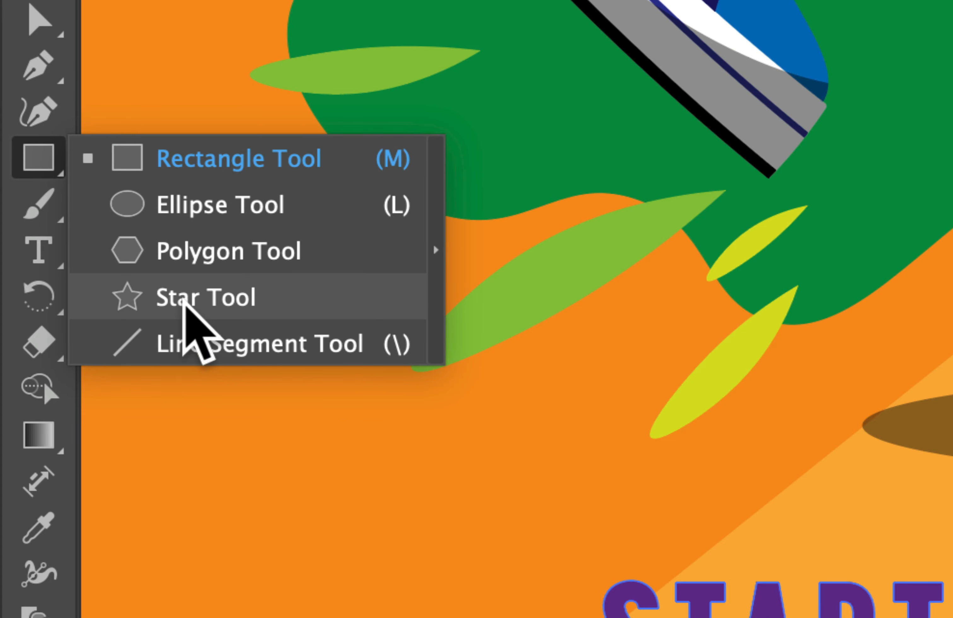
left_click(182, 299)
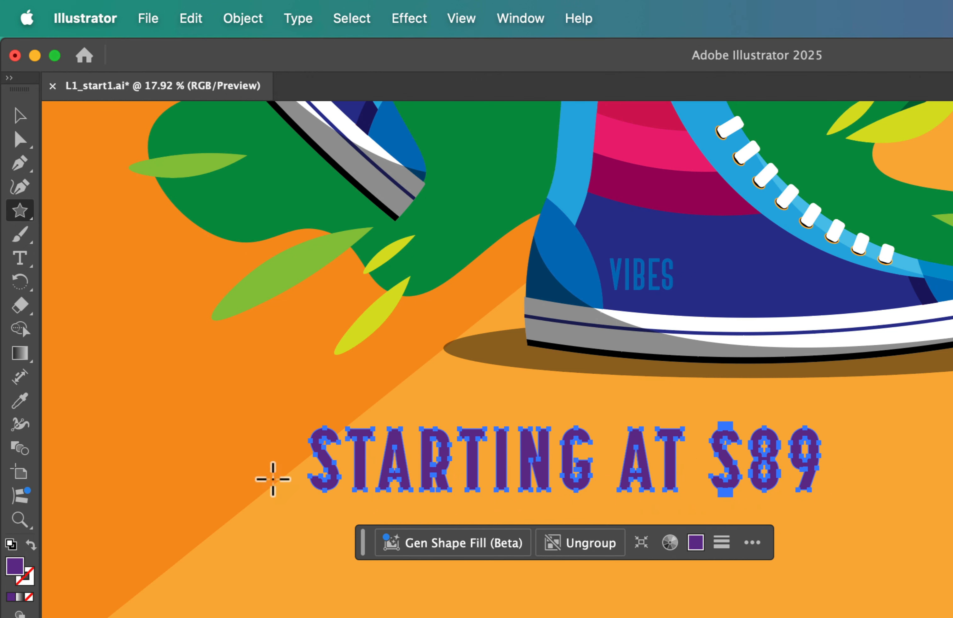
left_click_drag(233, 431, 261, 468)
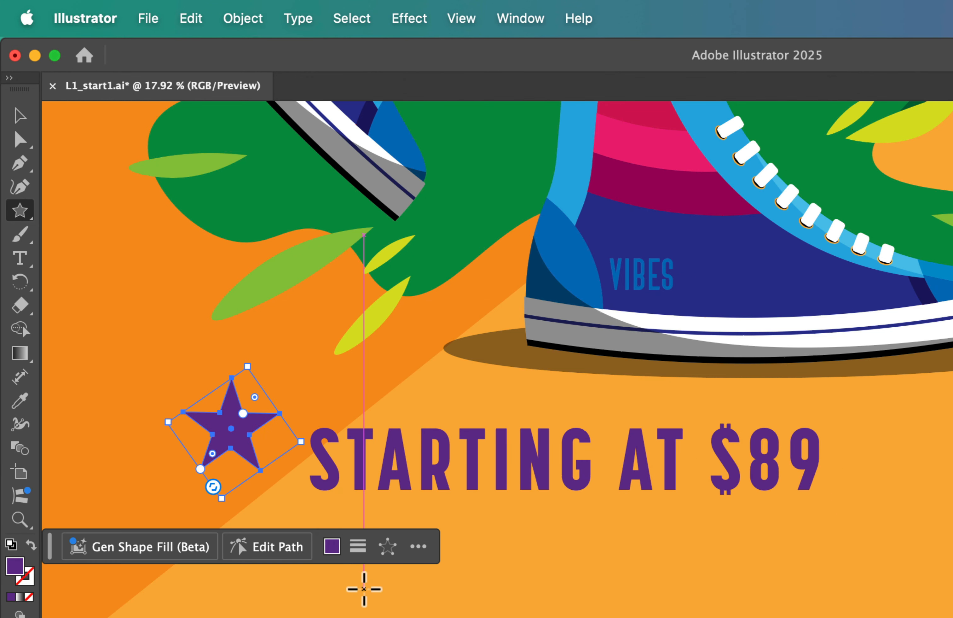
key("v")
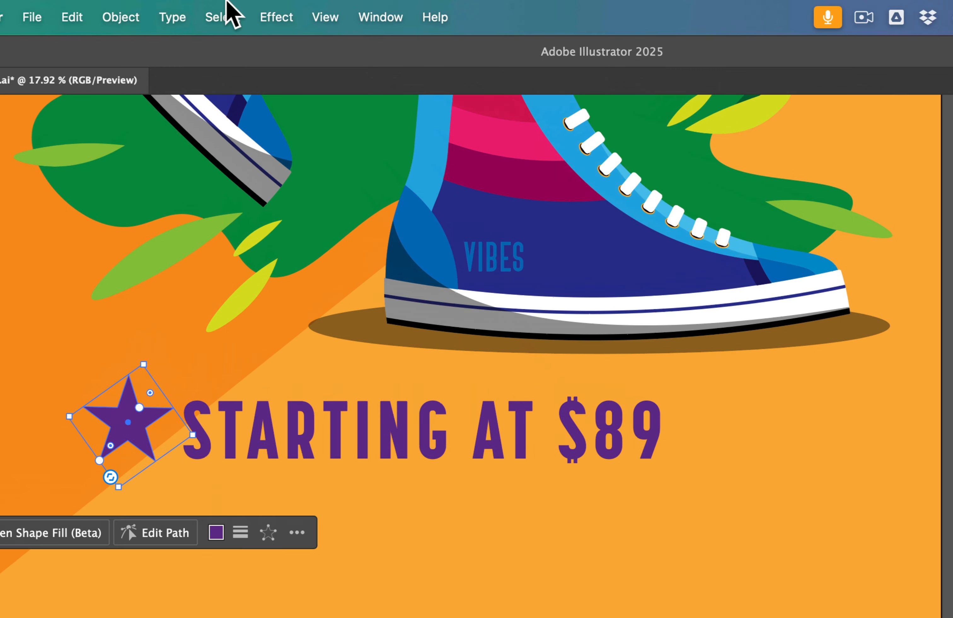
left_click(225, 12)
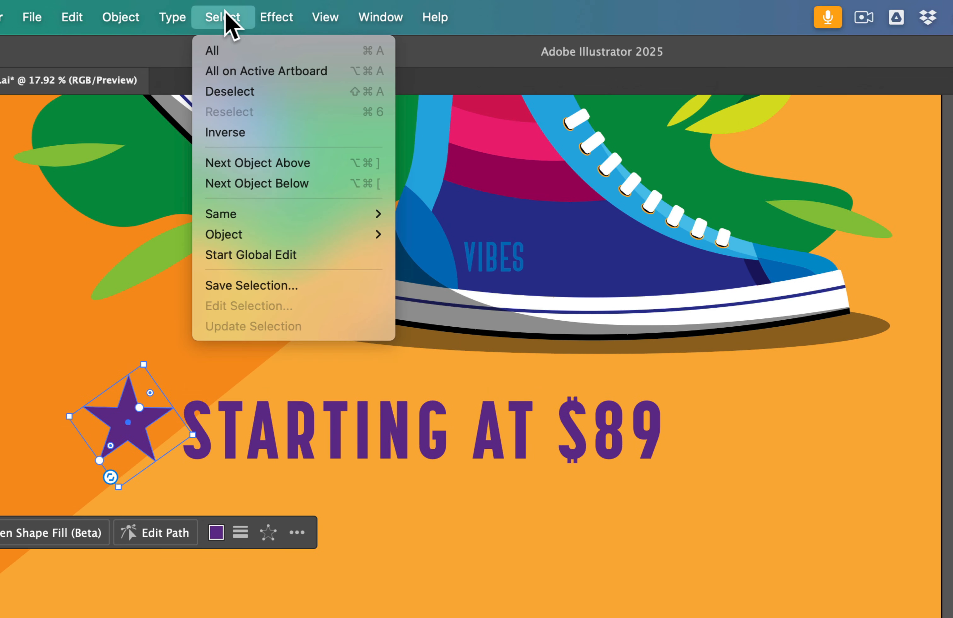
left_click(232, 93)
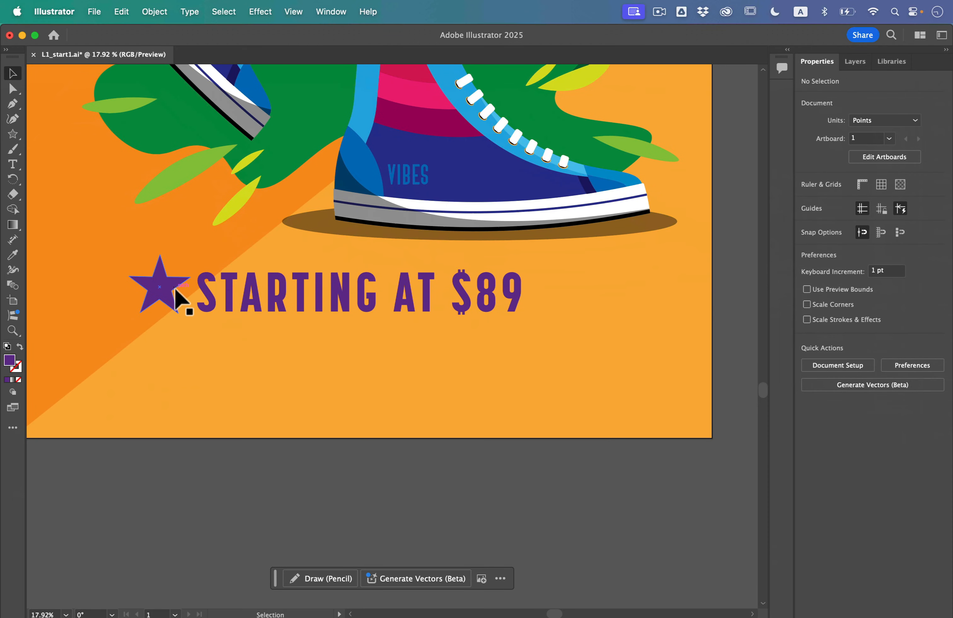
Step: Change the fill of the large VIBES lettering to the bright pink swatch
scroll(228, 281, "up", 10)
scroll(227, 283, "left", 2)
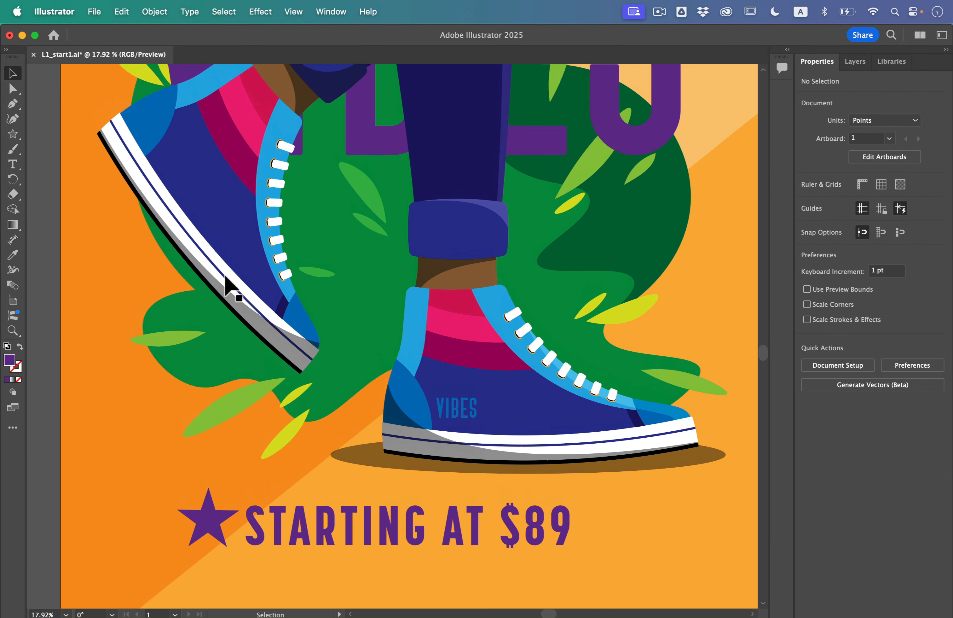
scroll(232, 286, "up", 5)
scroll(232, 287, "right", 2)
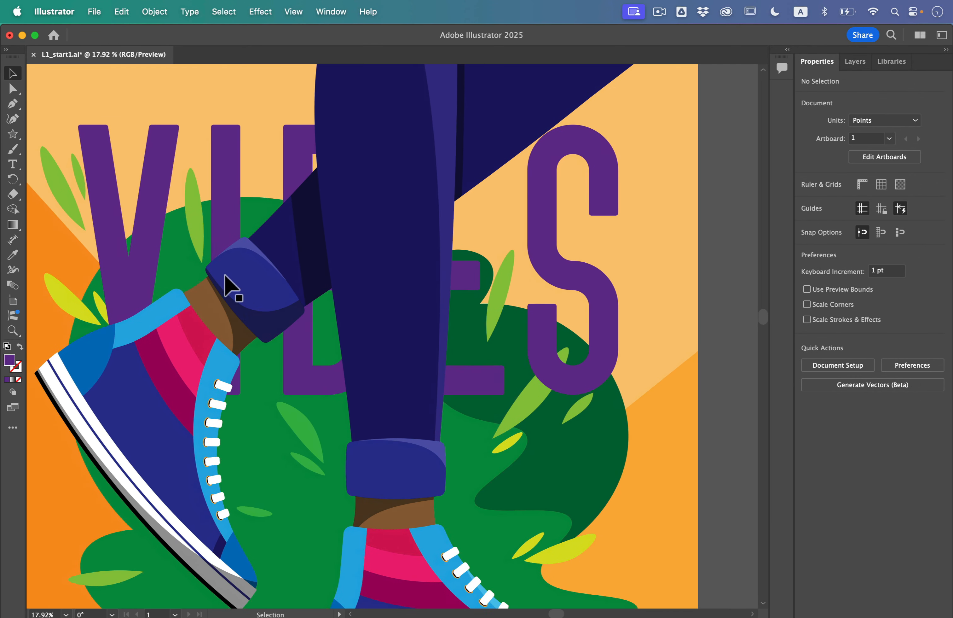
left_click(222, 153)
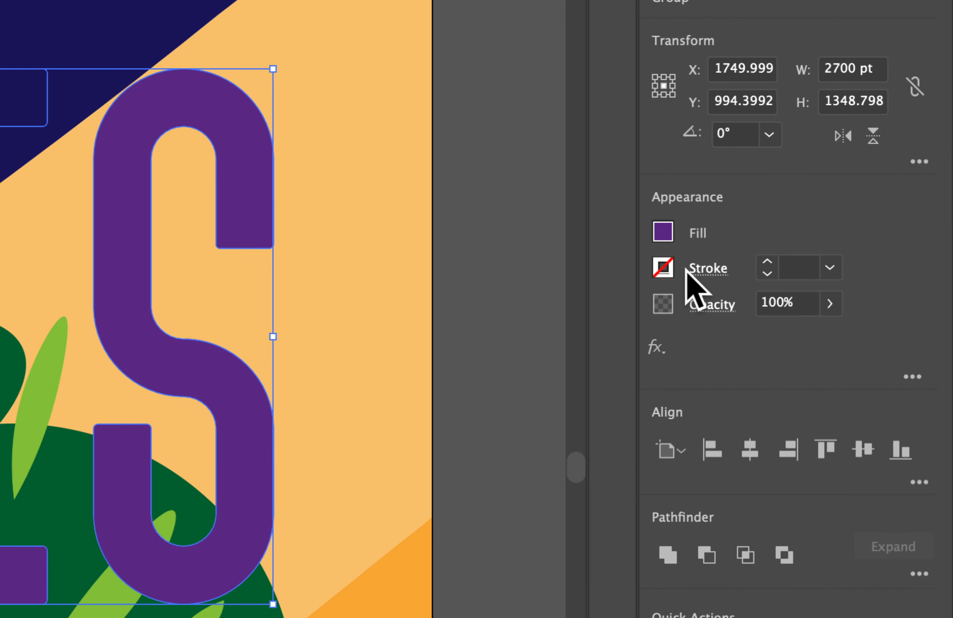
left_click(662, 236)
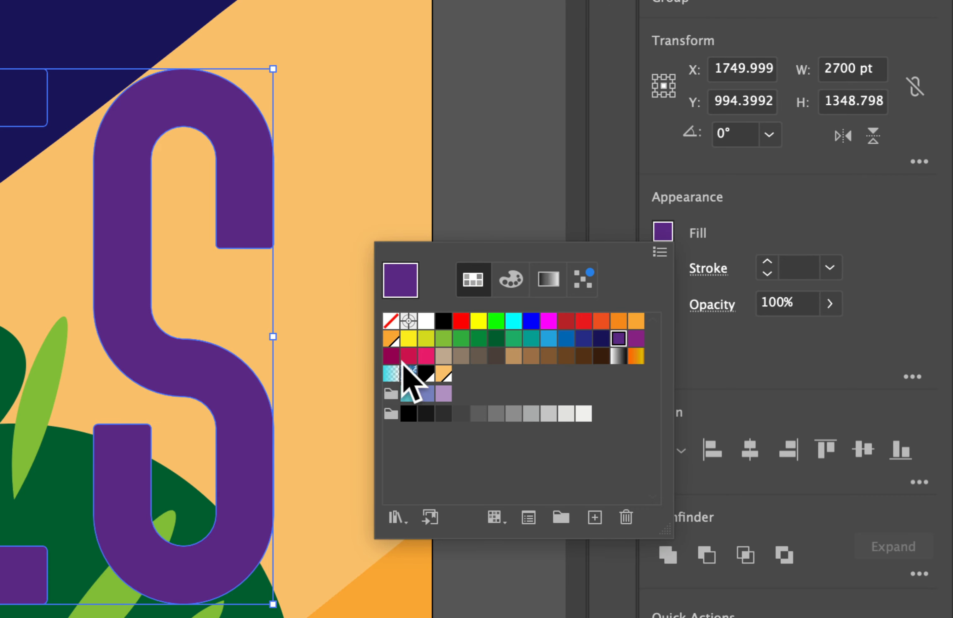
left_click(427, 356)
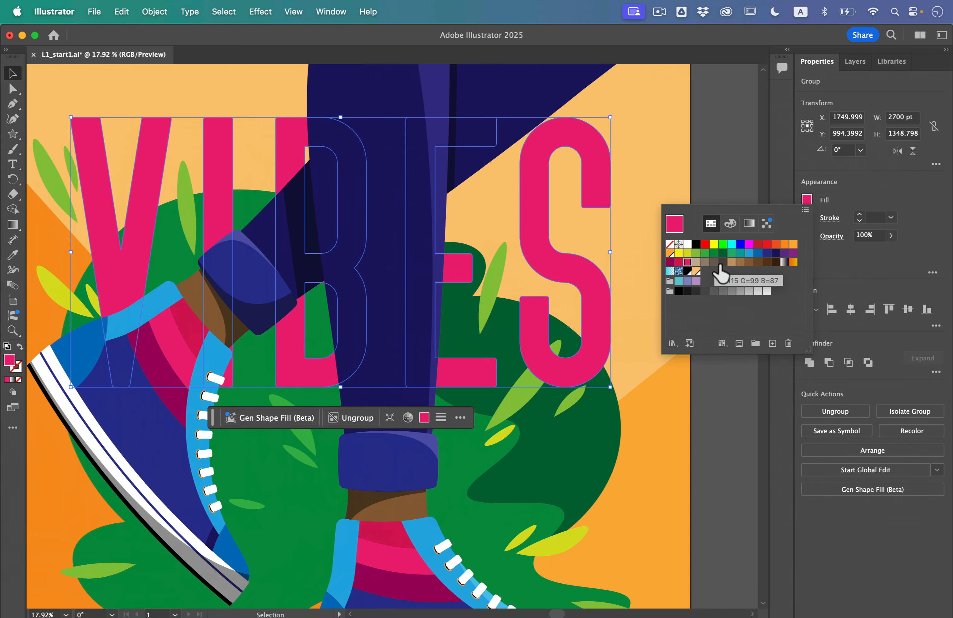
Step: Duplicate the purple star to the right end of the STARTING AT $89 lettering, level with the original, and deselect the copy
scroll(418, 413, "down", 10)
scroll(410, 405, "down", 5)
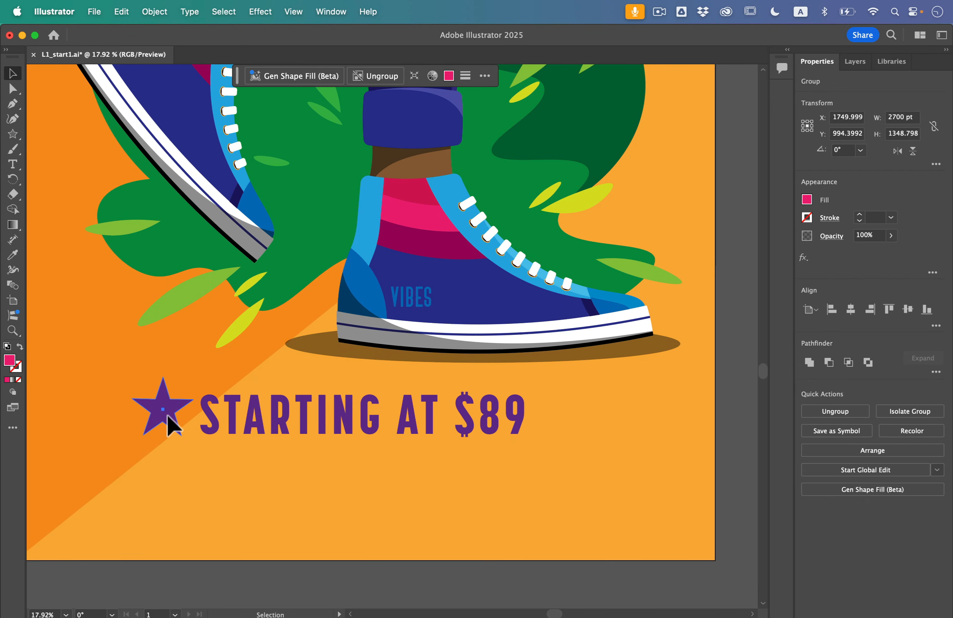
left_click(168, 425)
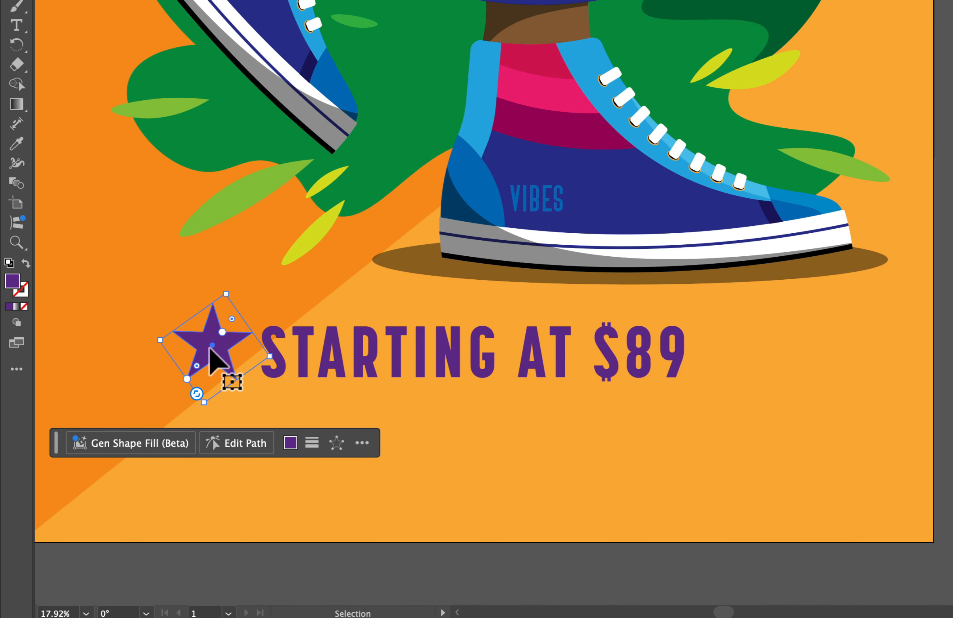
left_click_drag(202, 346, 727, 348)
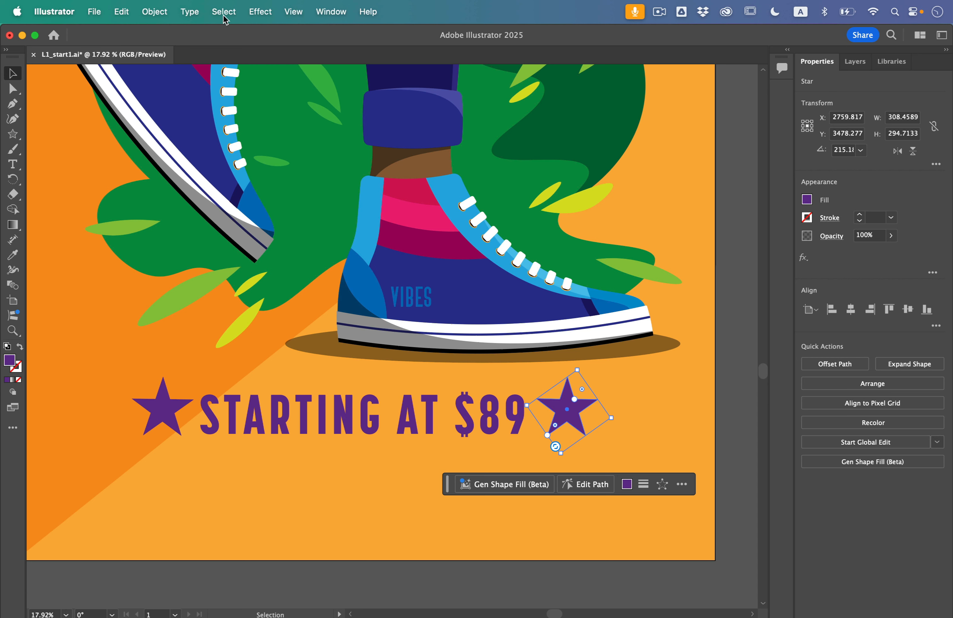
left_click(224, 12)
left_click(228, 62)
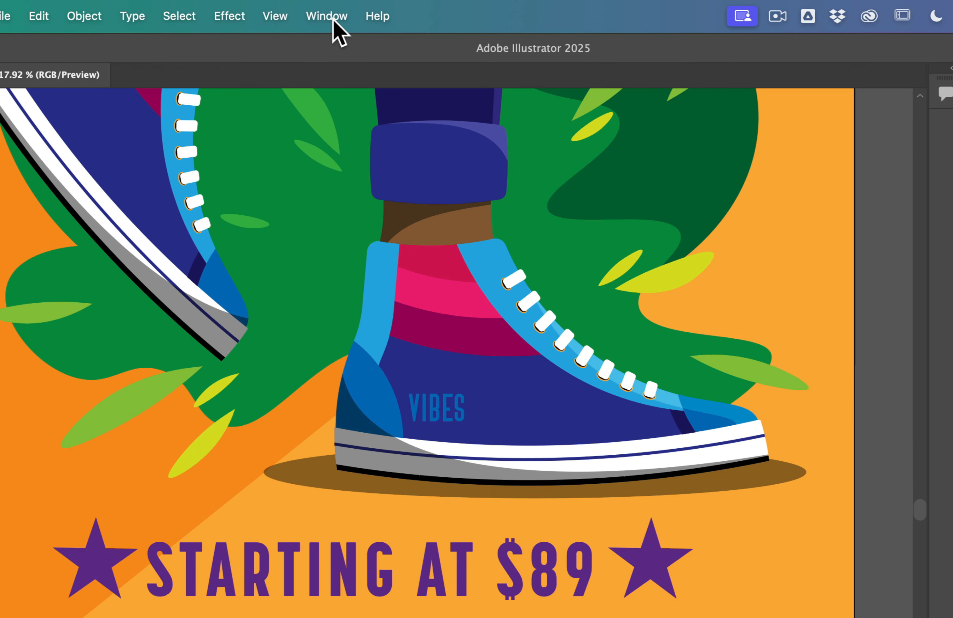
Step: Switch the toolbar to the Advanced set and activate the Knife tool
left_click(329, 16)
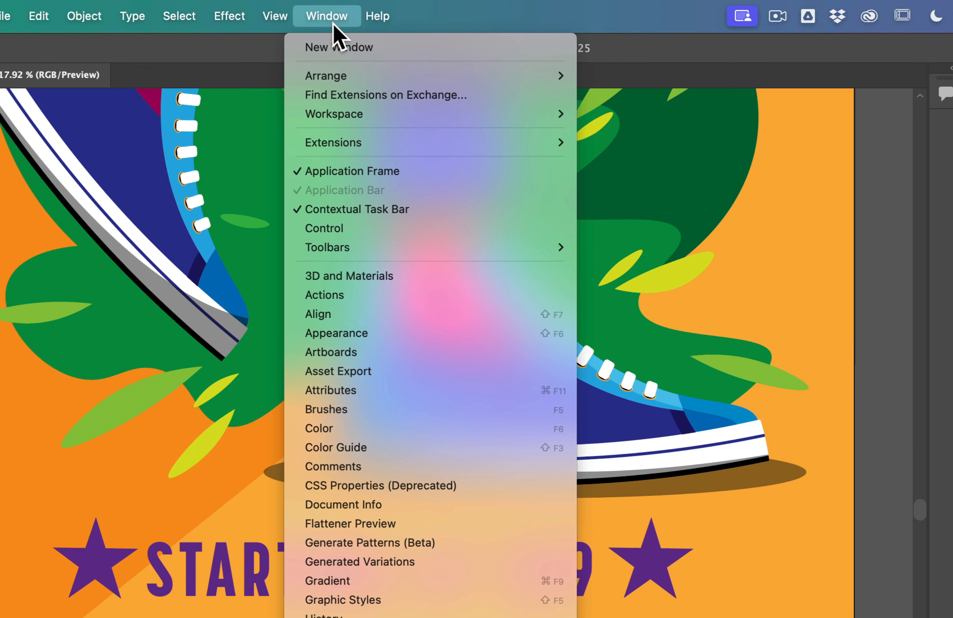
mouse_move(346, 248)
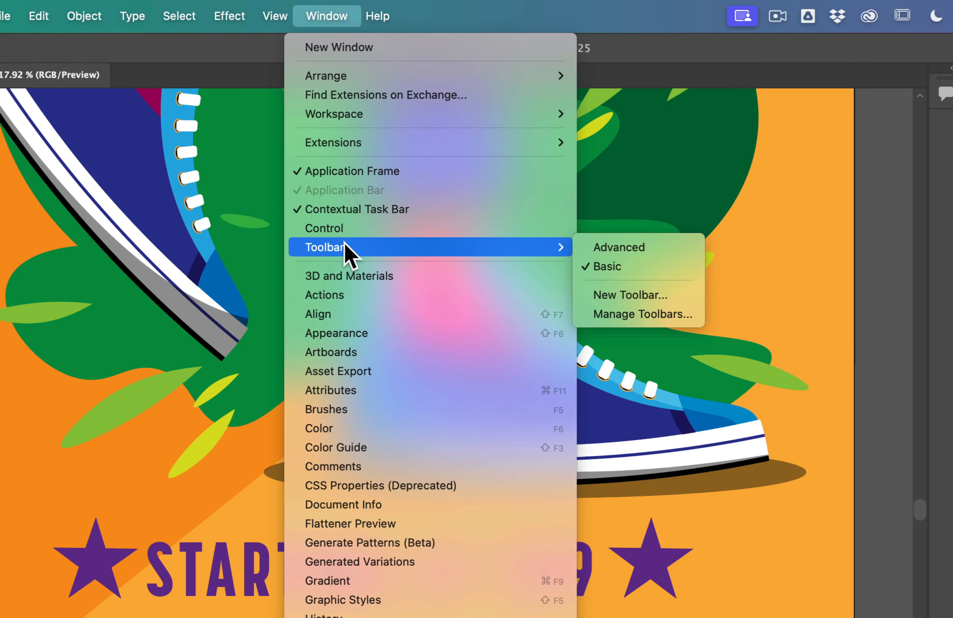
left_click(642, 250)
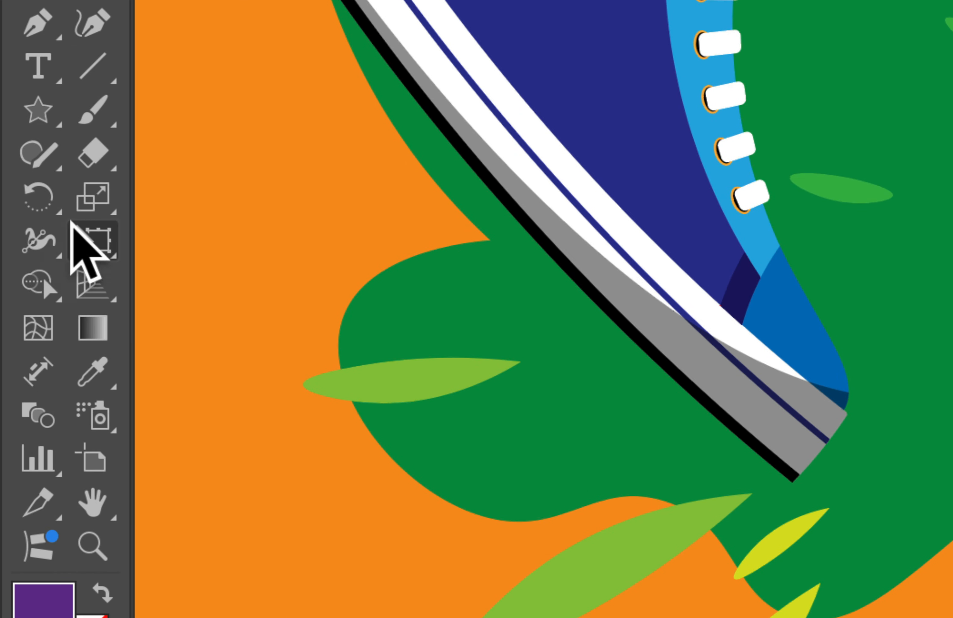
left_click(85, 155)
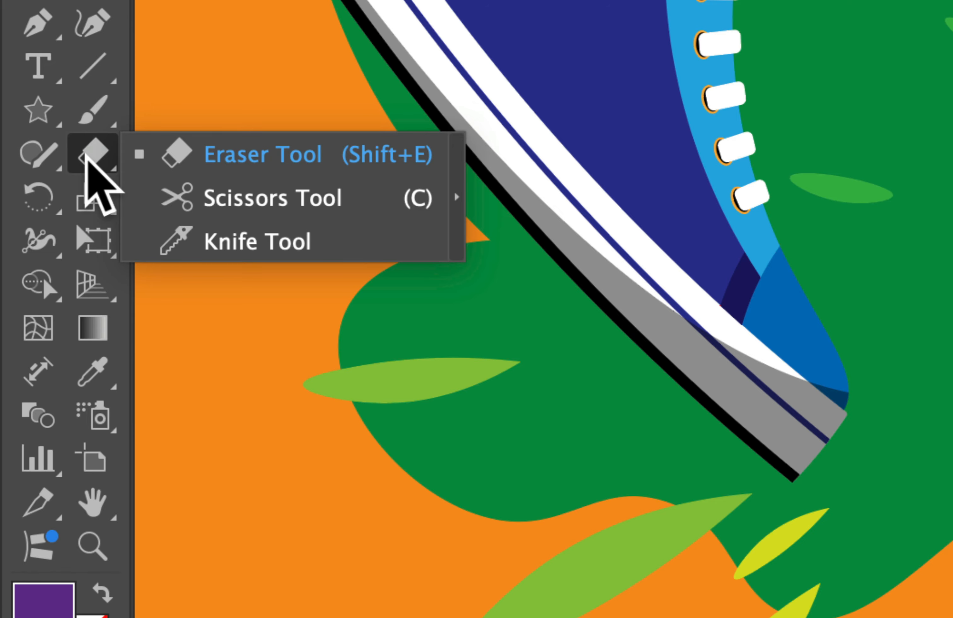
left_click(219, 243)
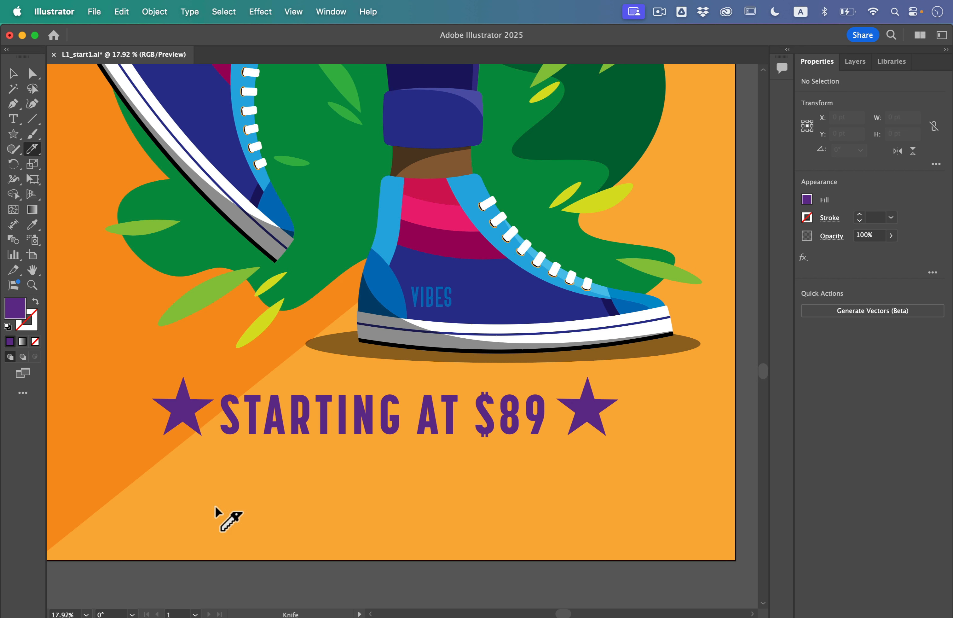
Step: Slice the light orange background shape with the Knife from its diagonal edge near STARTING down to the artboard's lower edge, and deselect it
key("super")
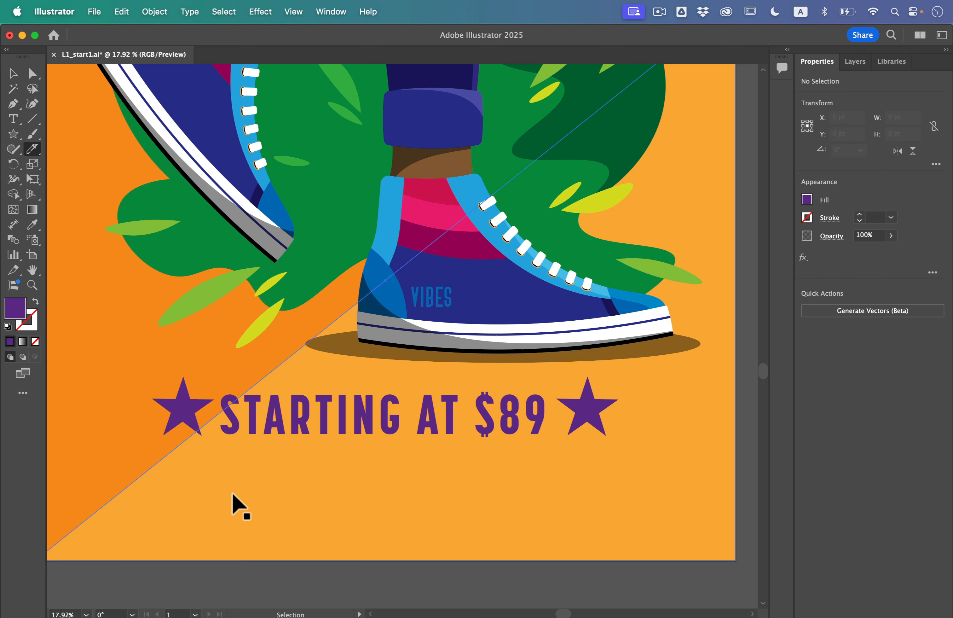
left_click(283, 463, "super")
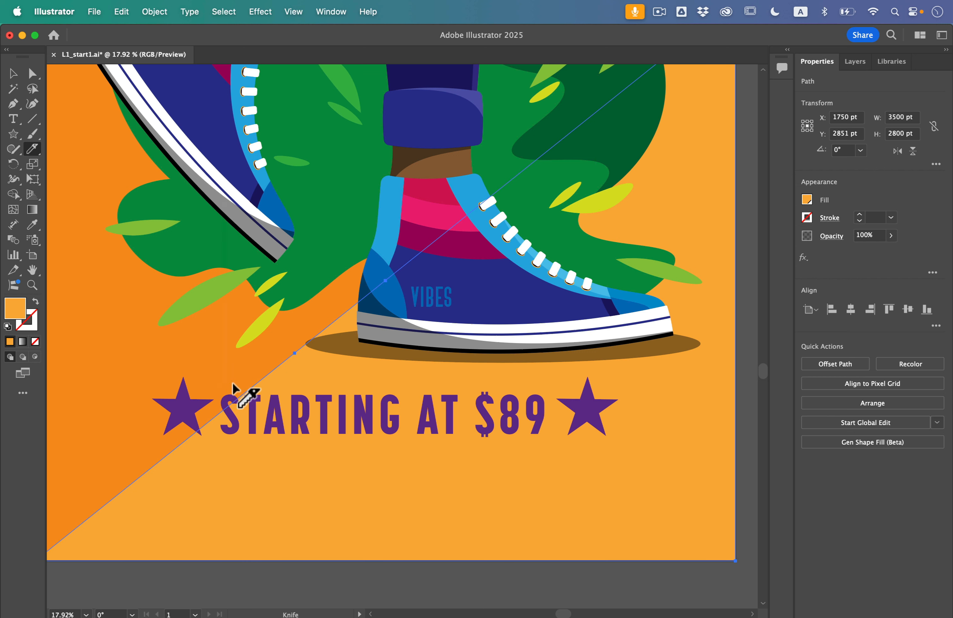
mouse_move(226, 383)
left_mouse_down()
mouse_move(271, 454)
mouse_move(387, 577)
left_mouse_up()
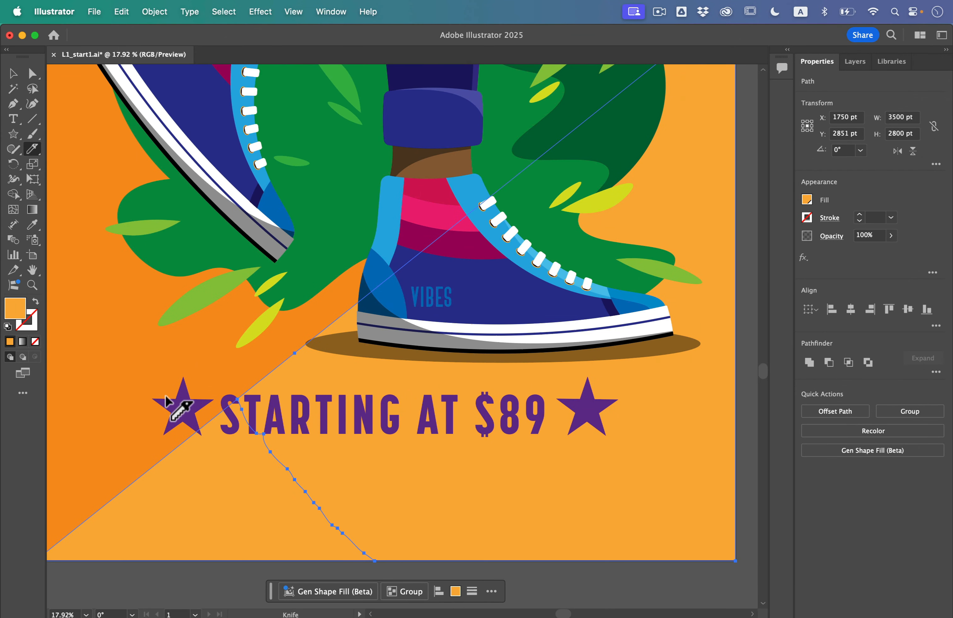
key("v")
left_click(190, 578)
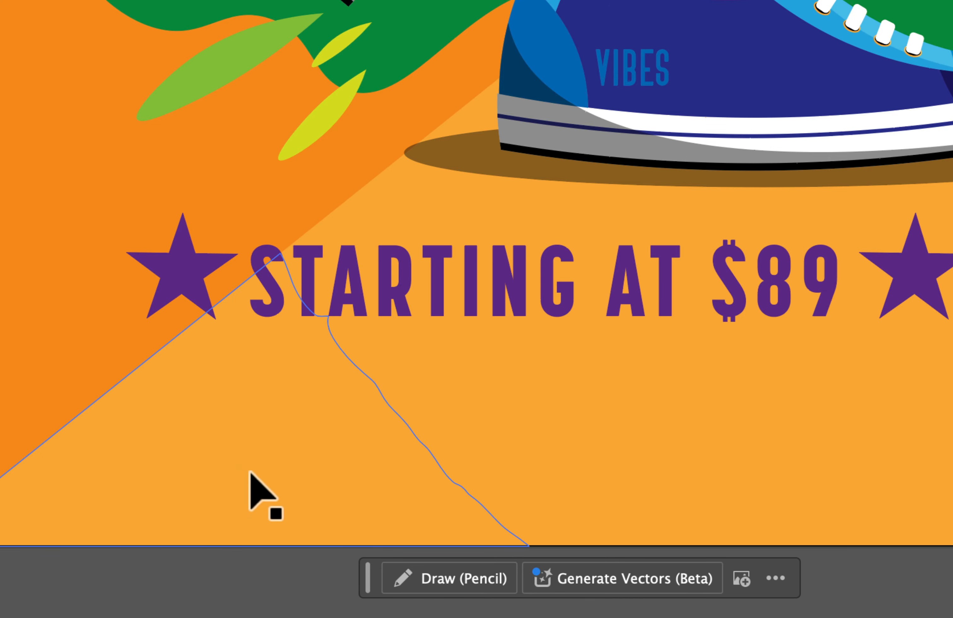
Step: Change the fill of the cut-off lower-left background piece to the orange-red swatch
left_click(242, 434)
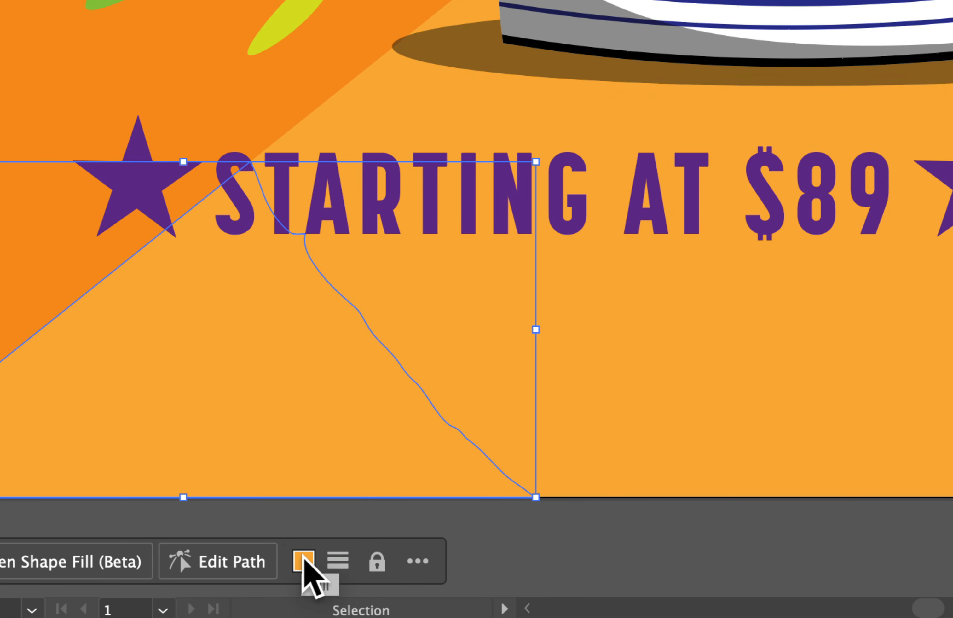
left_click(303, 559)
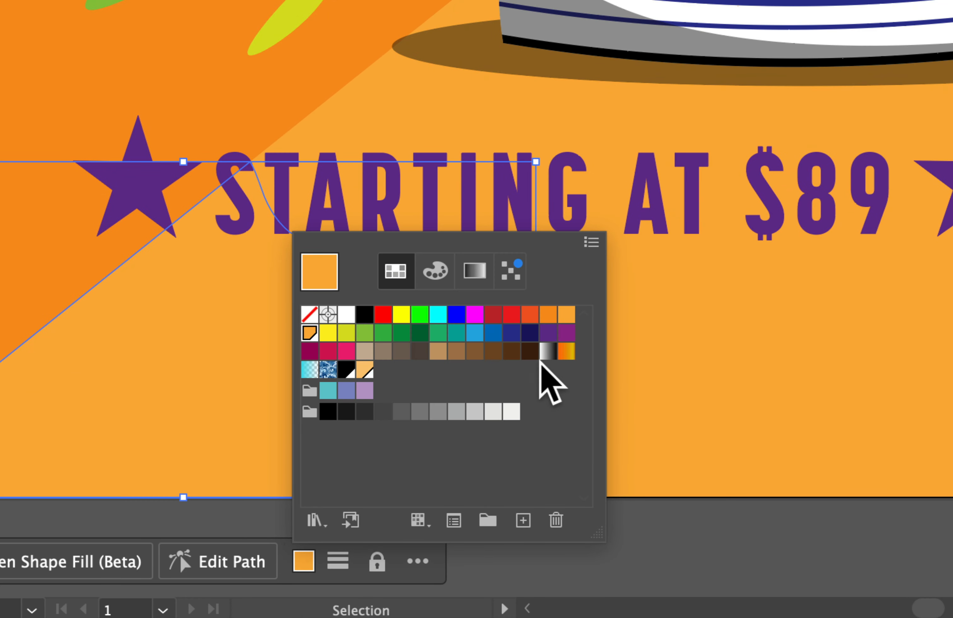
left_click(567, 315)
left_click(530, 315)
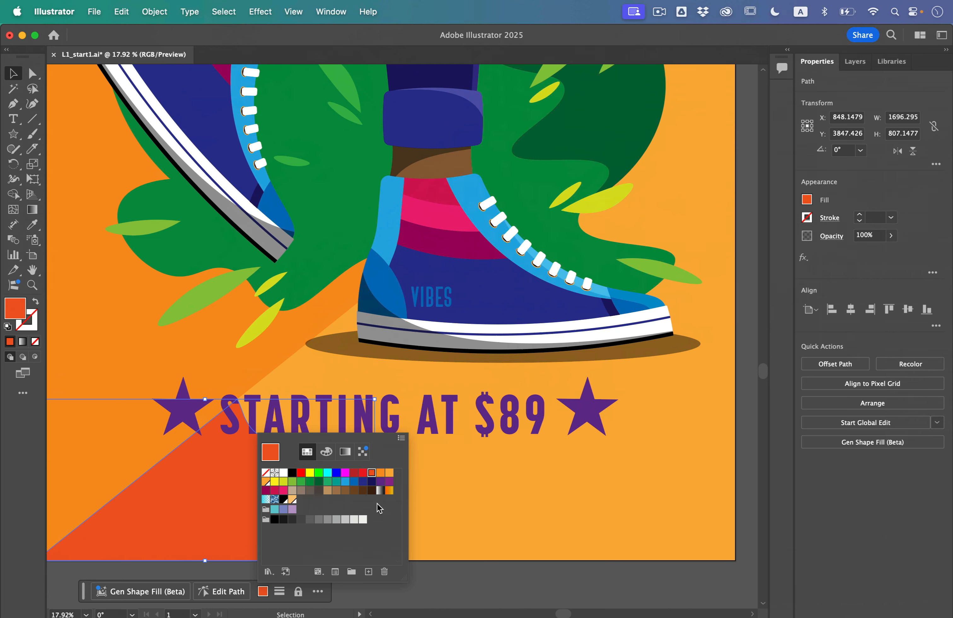
key("Escape")
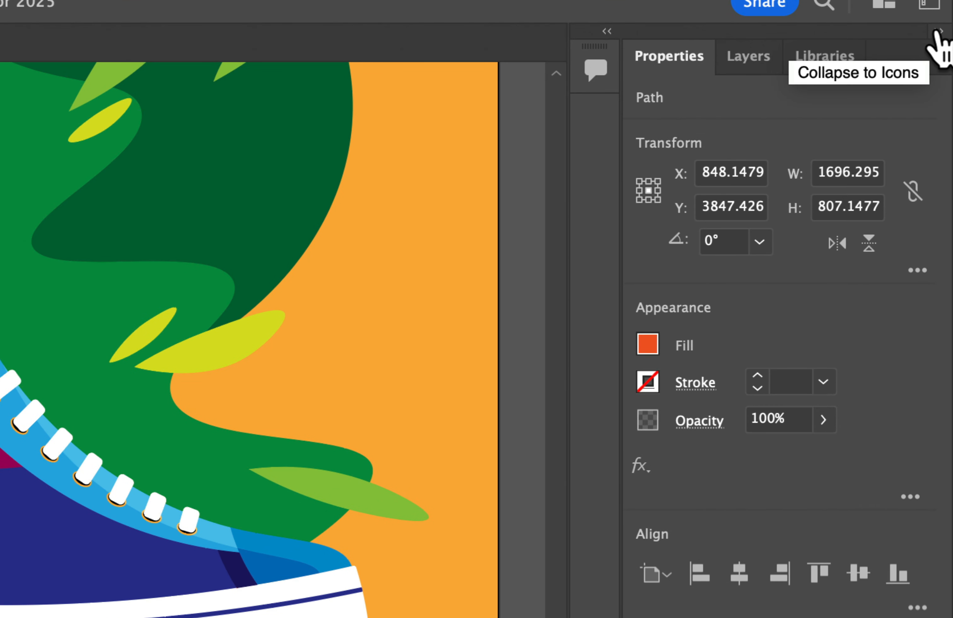
Step: Collapse the panel dock to icons, narrow it to hide the labels, and view the Layers, Libraries and Properties panels from it
left_click(936, 31)
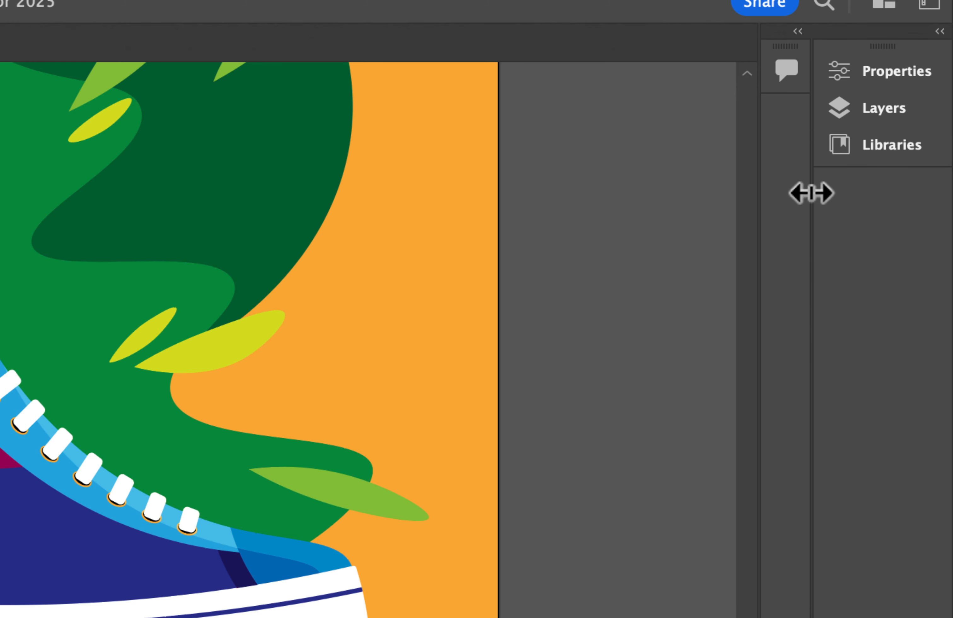
left_click_drag(805, 193, 908, 185)
left_click(929, 106)
left_click(935, 145)
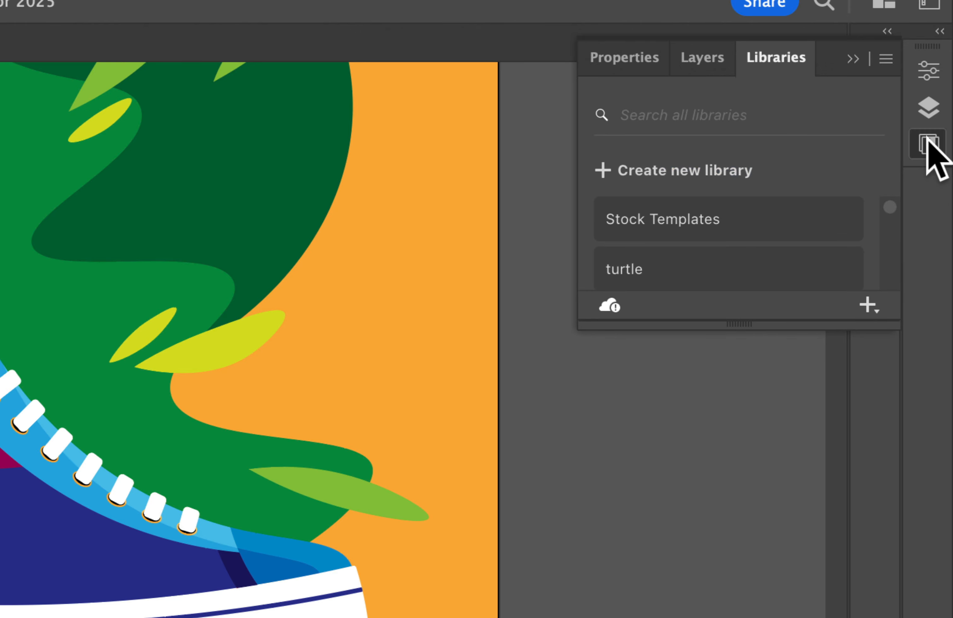
left_click(929, 69)
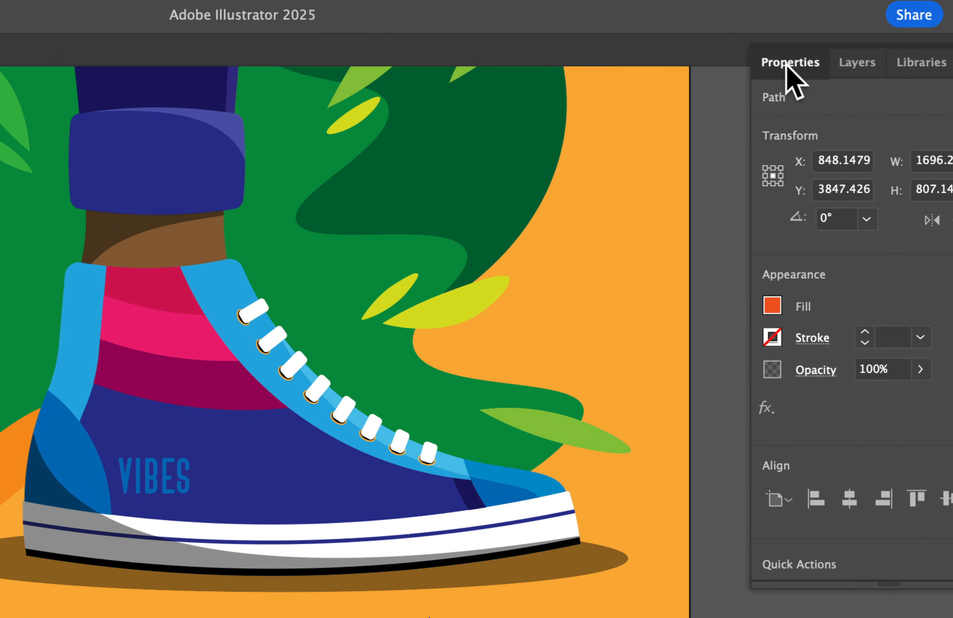
Step: Detach the Properties panel as a floating panel over the artwork and move it back to the collapsed dock
left_click_drag(787, 65, 431, 157)
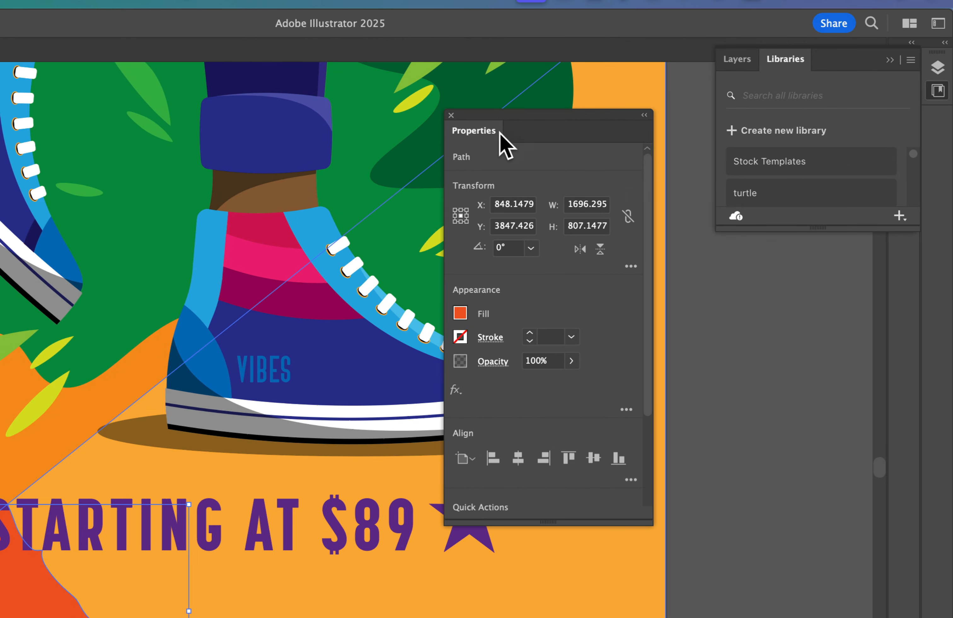
left_click_drag(611, 117, 938, 127)
left_click(938, 125)
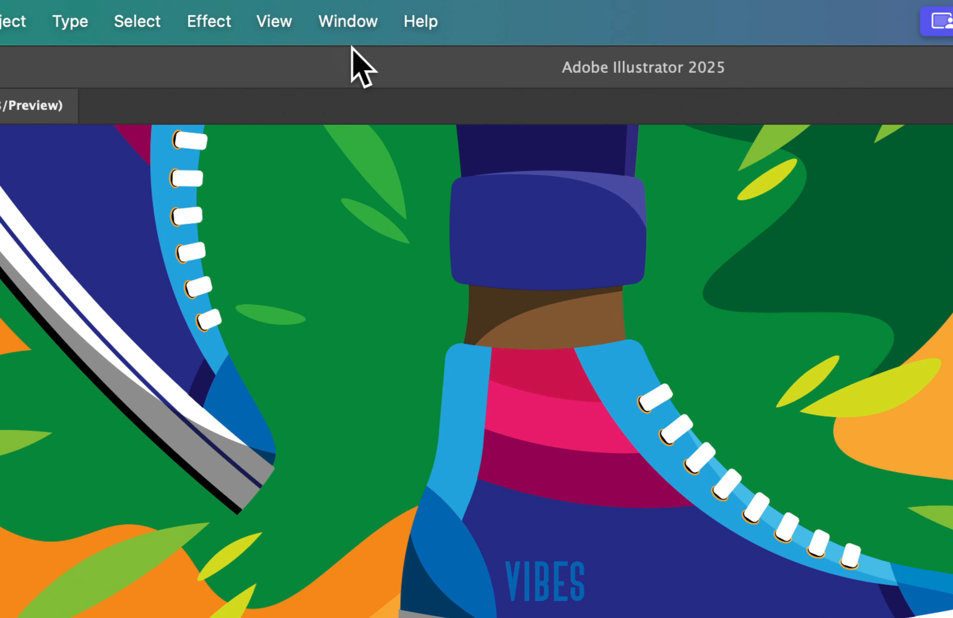
Step: Reset the Essentials workspace to its default panel and toolbar arrangement
left_click(329, 11)
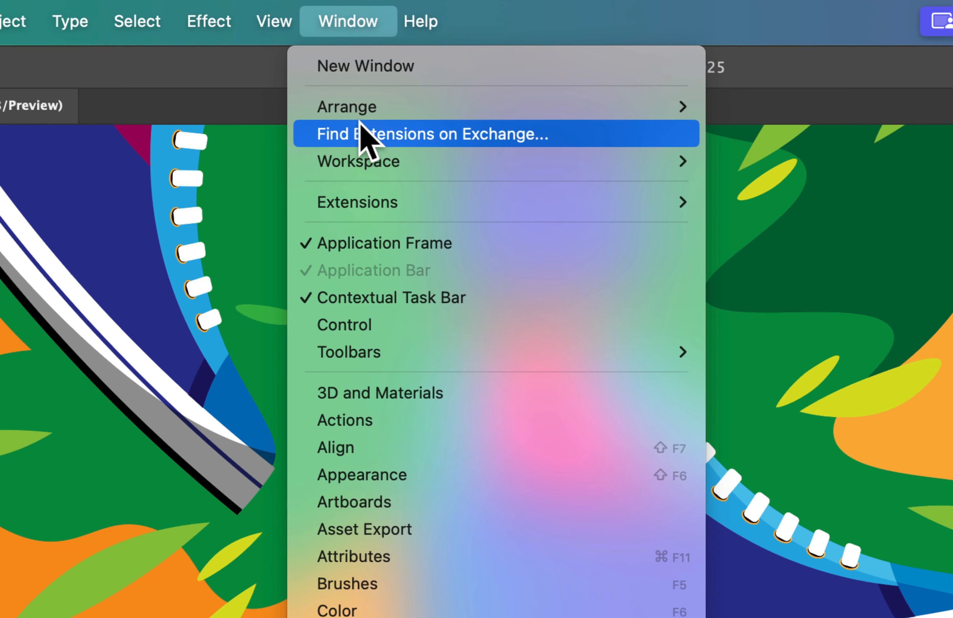
mouse_move(368, 160)
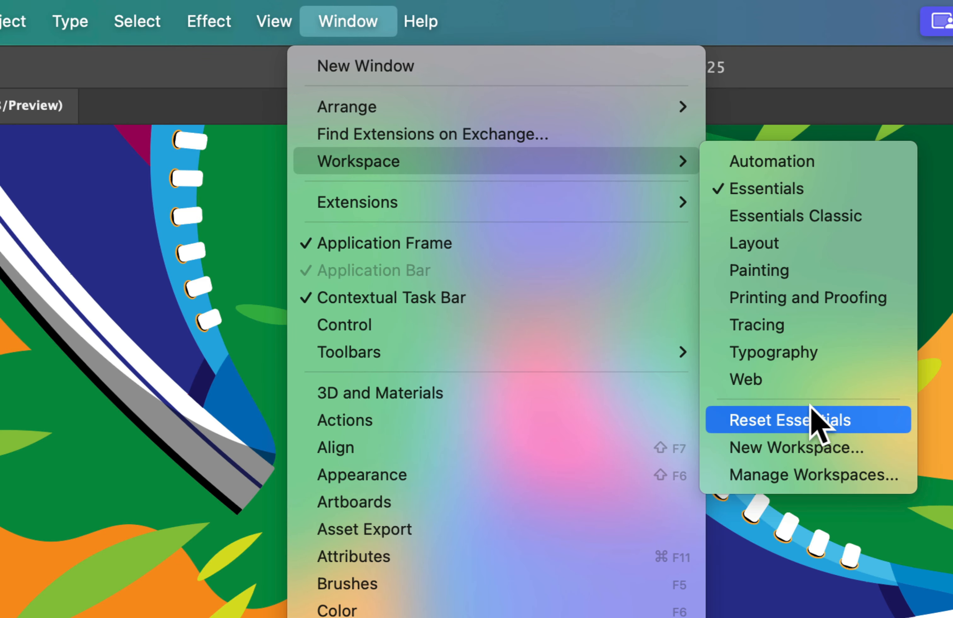
left_click(774, 419)
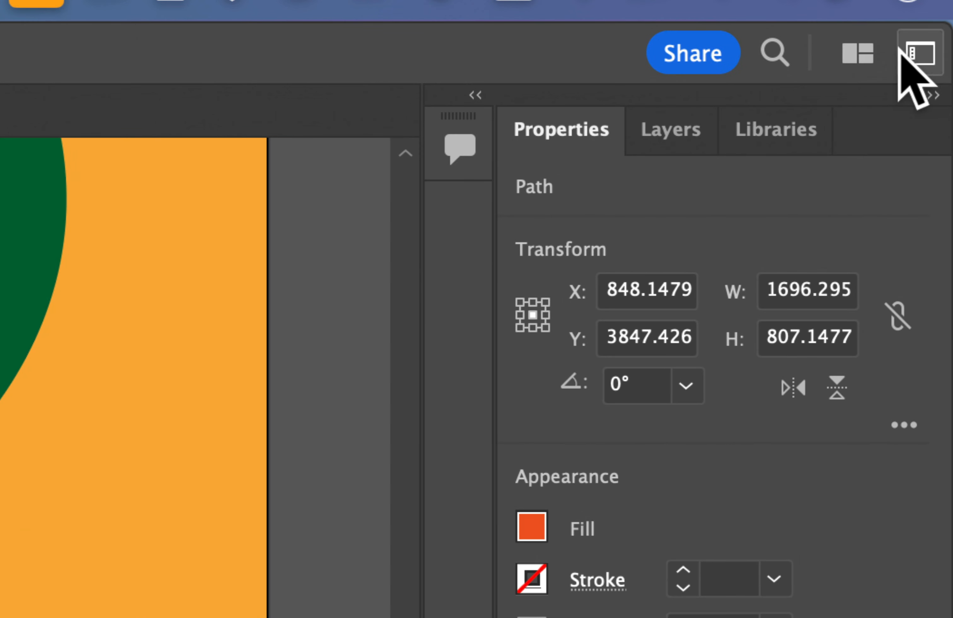
left_click(912, 61)
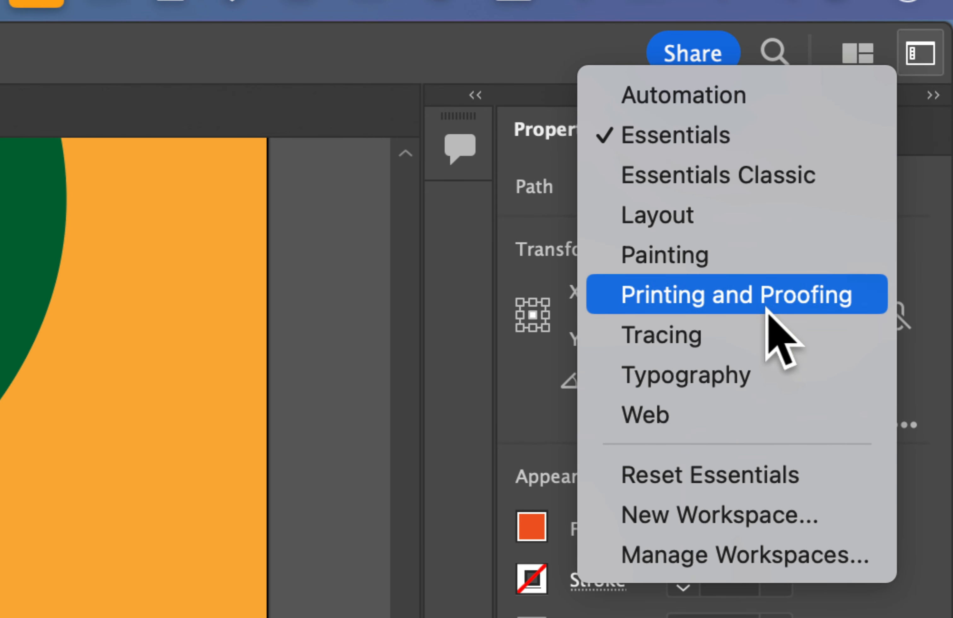
left_click(911, 68)
left_click(867, 60)
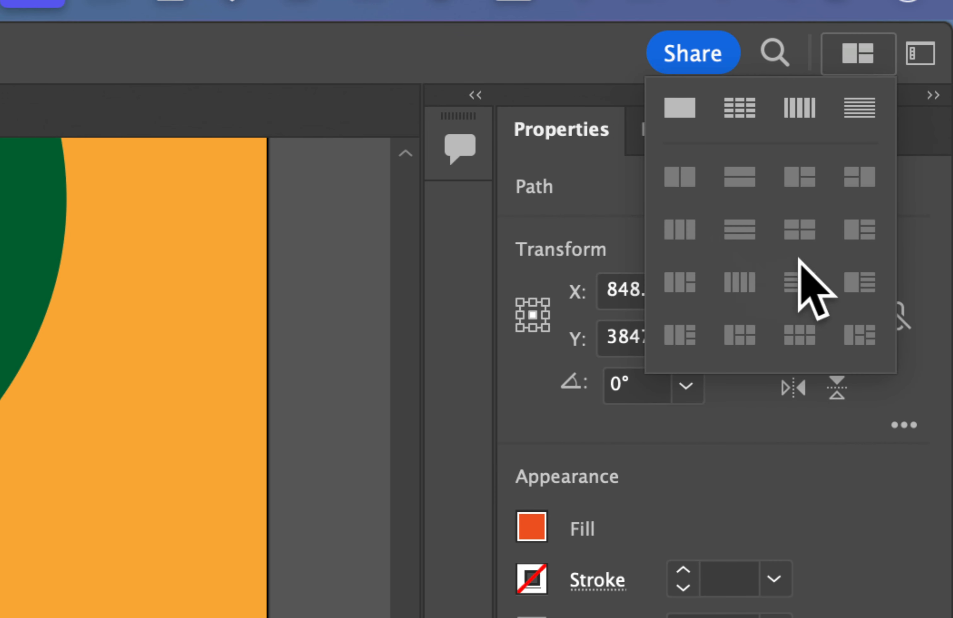
left_click(849, 37)
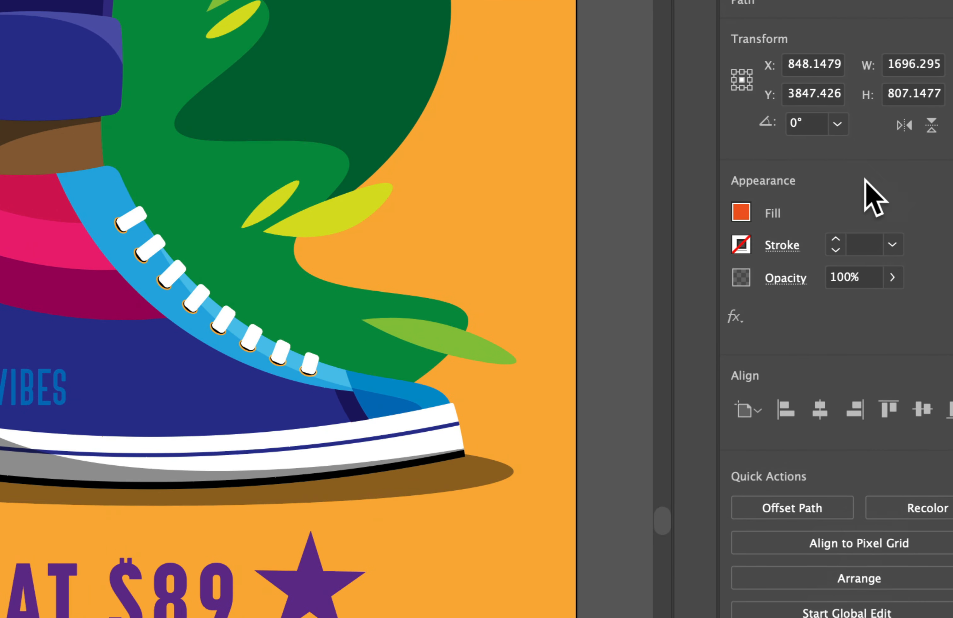
Step: Open the fill swatches of the orange-red piece and display them in Small List View
left_click(743, 213)
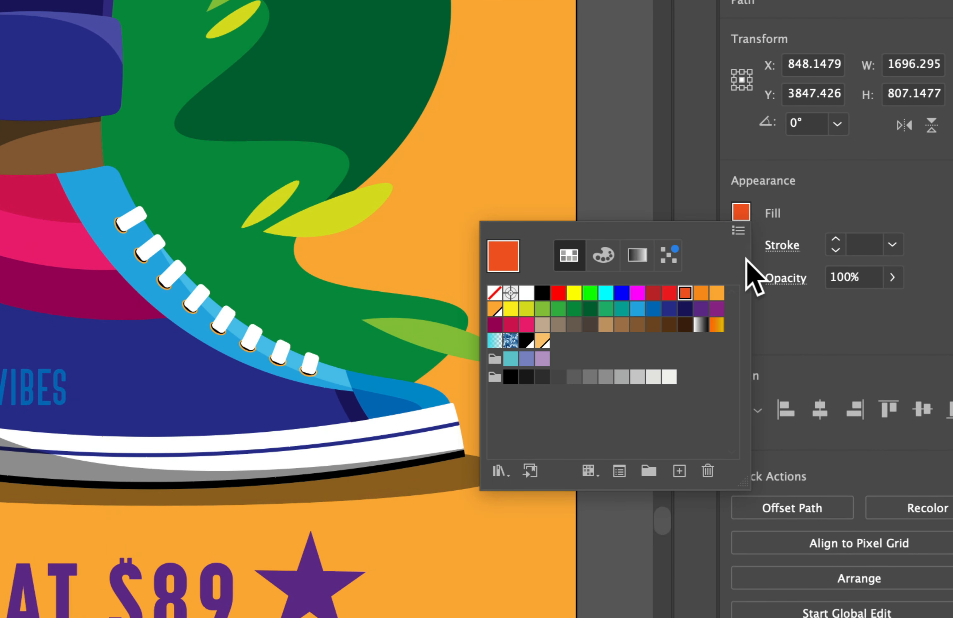
left_click(739, 230)
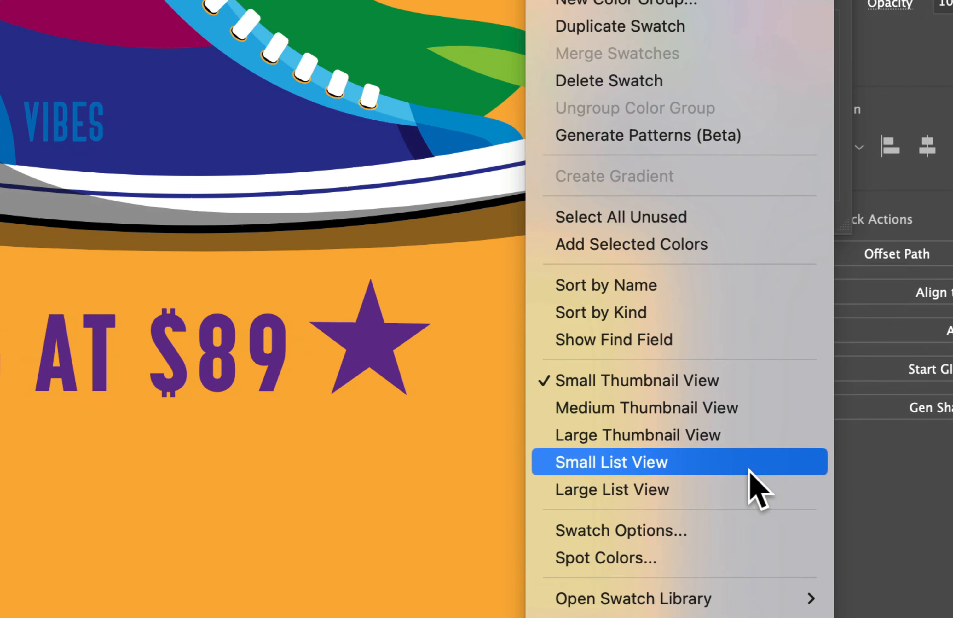
left_click(749, 469)
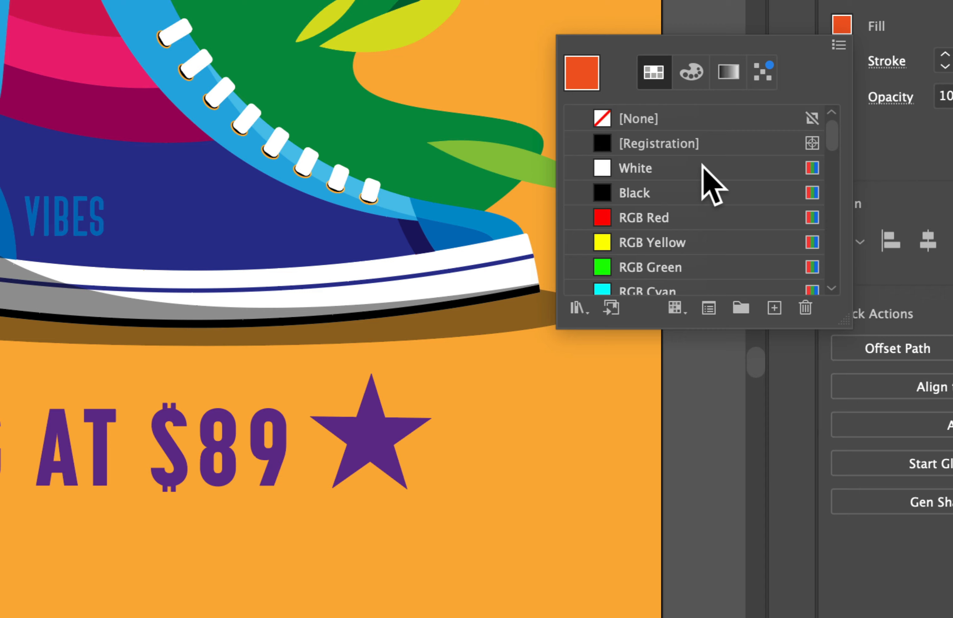
Step: Switch the swatches display to Small Thumbnail View and then Large Thumbnail View, and close the swatches
left_click(837, 45)
left_click(685, 476)
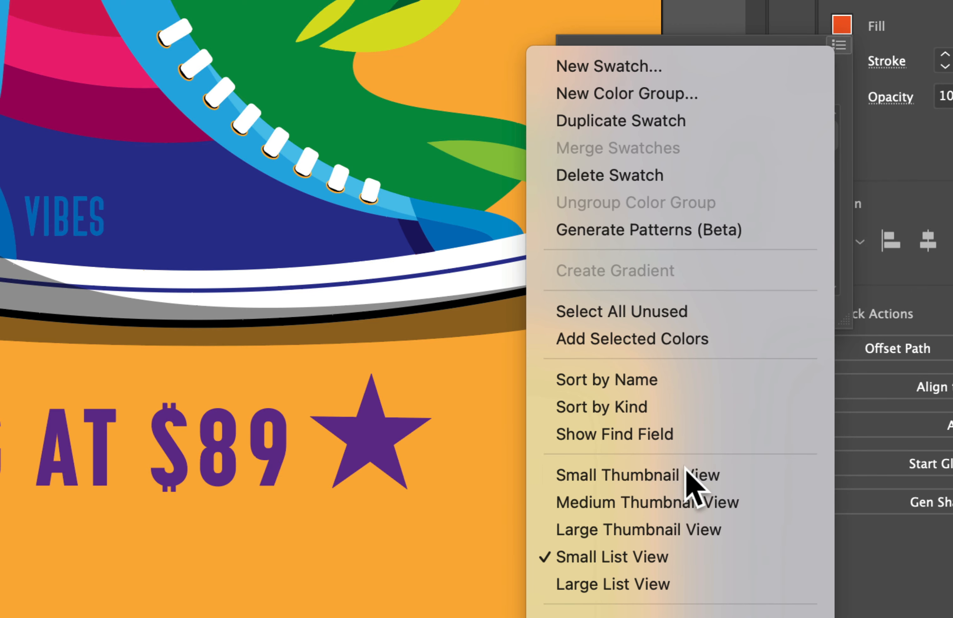
left_click(839, 45)
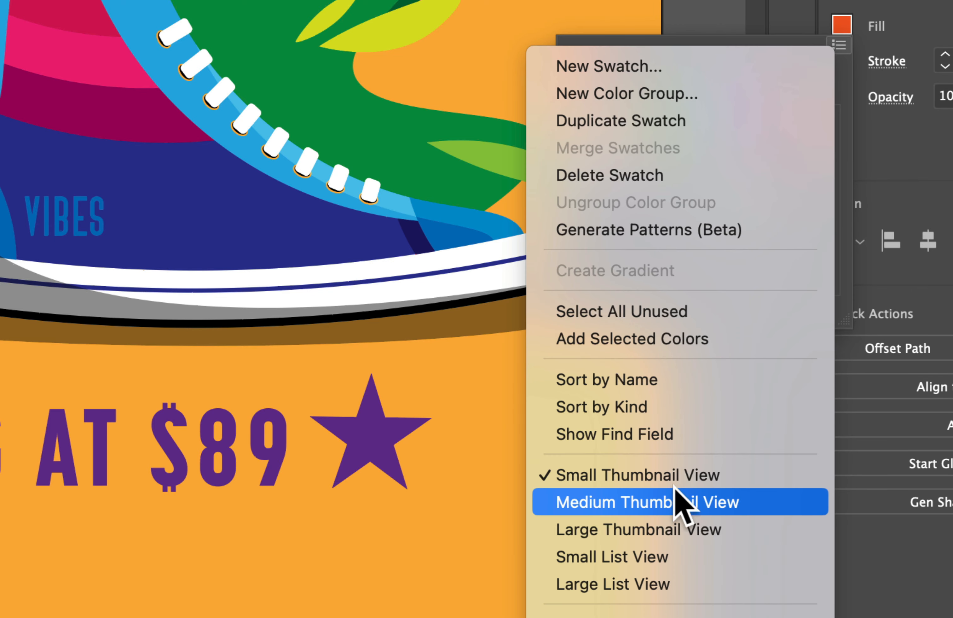
left_click(674, 528)
key("Escape")
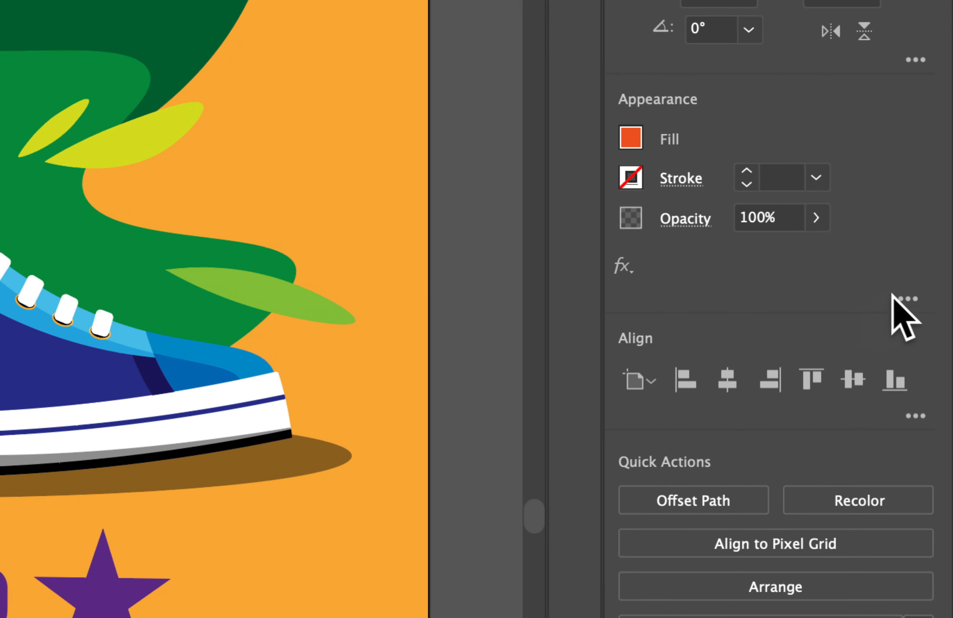
Step: View the full Appearance panel for the selected piece, close it, and show the additional Align options
left_click(908, 300)
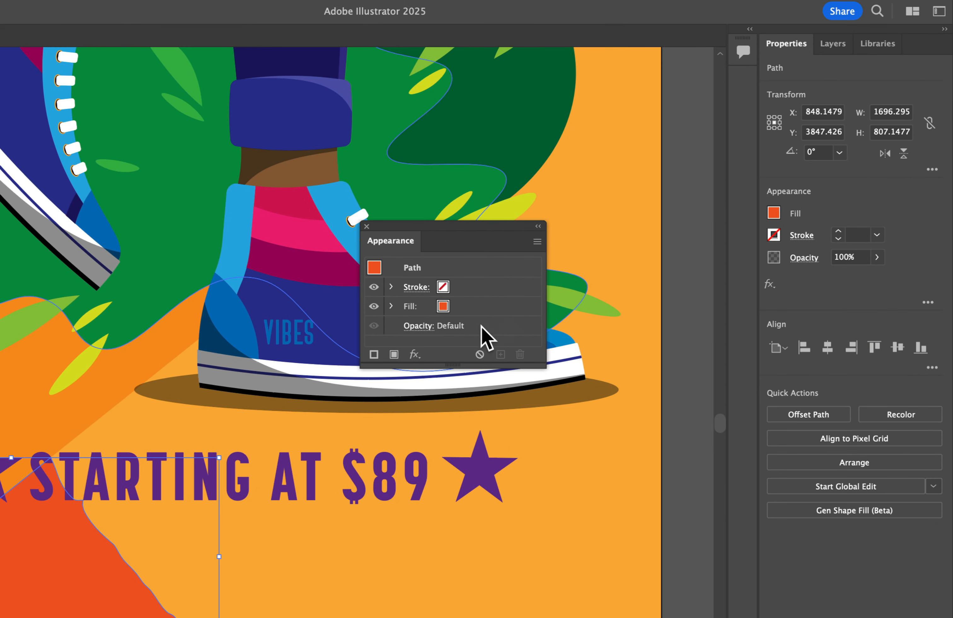
left_click(367, 227)
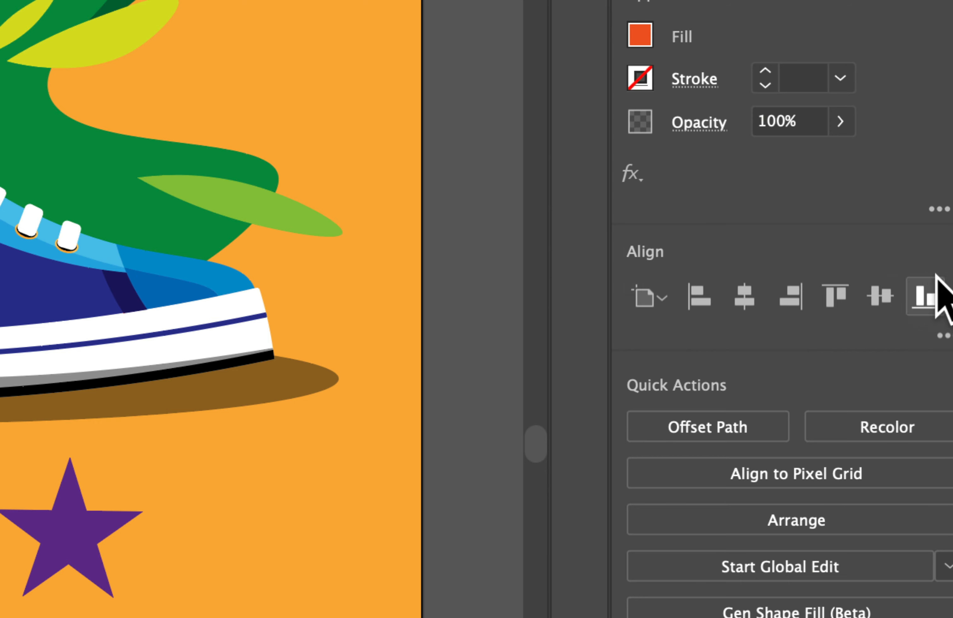
left_click(931, 334)
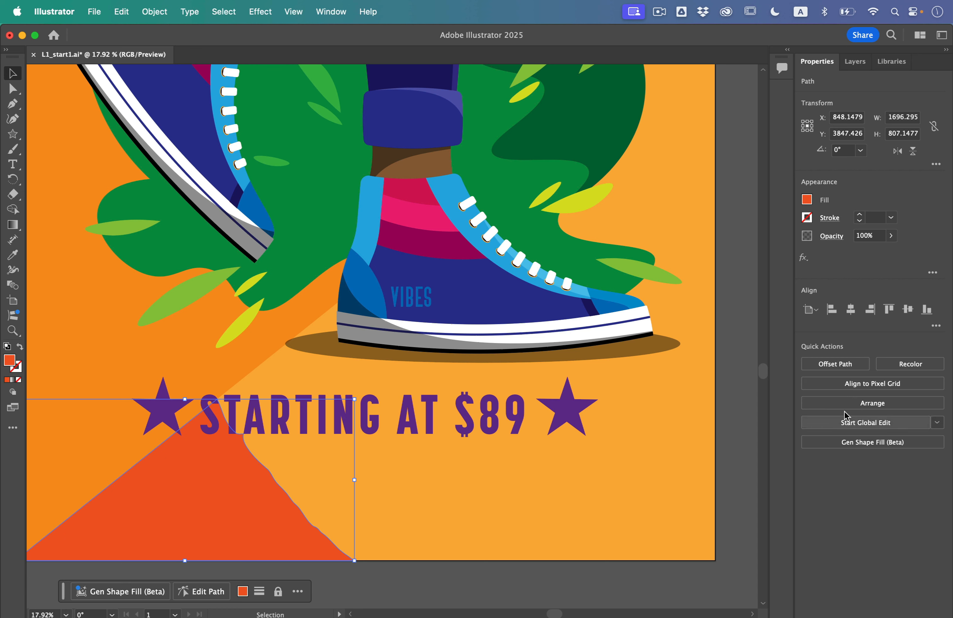
Step: Open the Pathfinder panel and dock its group with Transform and Align in the collapsed icon column below Comments
left_click(339, 16)
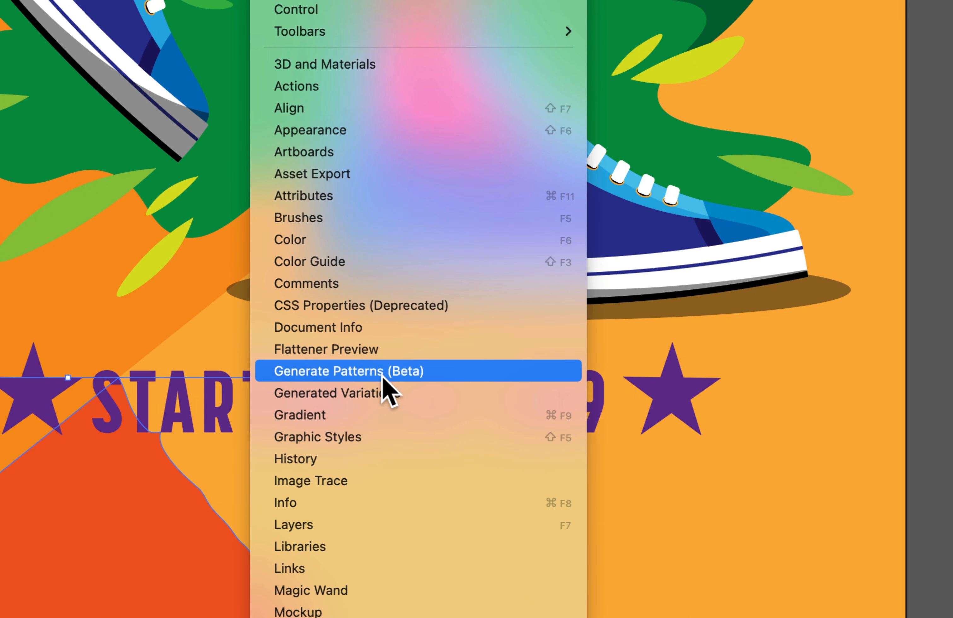
scroll(372, 544, "down", 5)
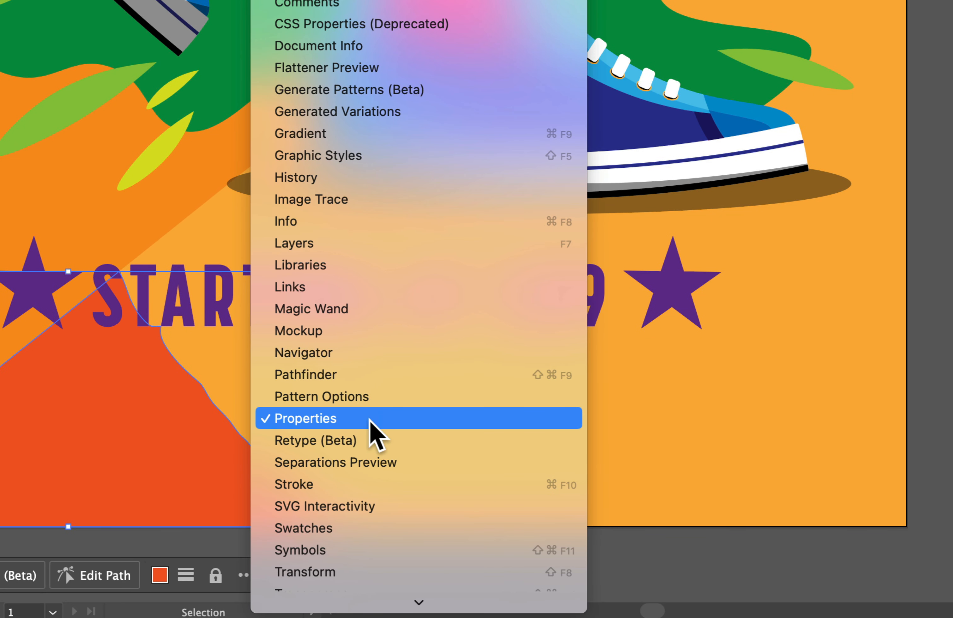
left_click(346, 381)
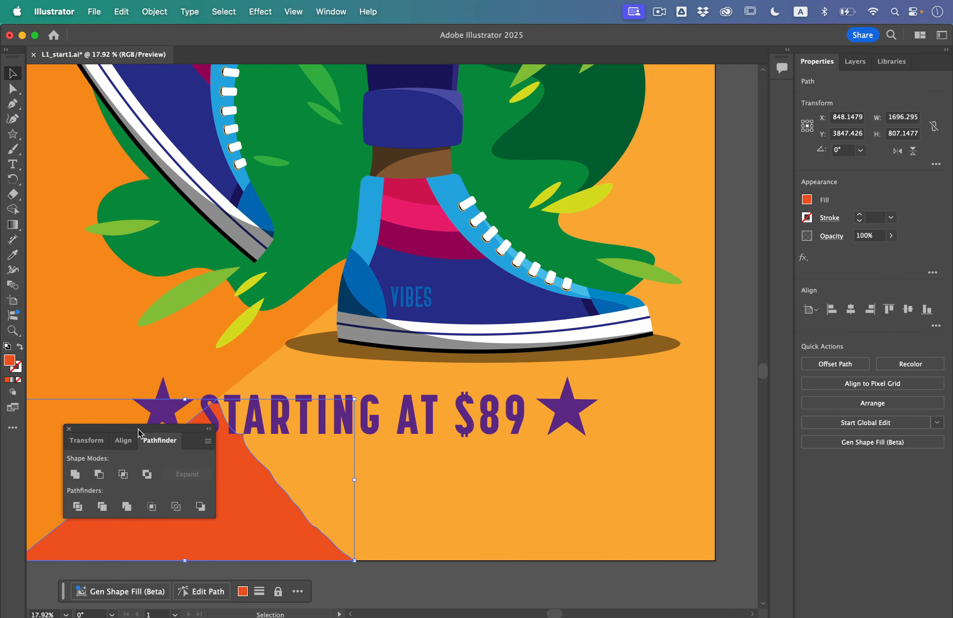
left_click_drag(139, 432, 622, 176)
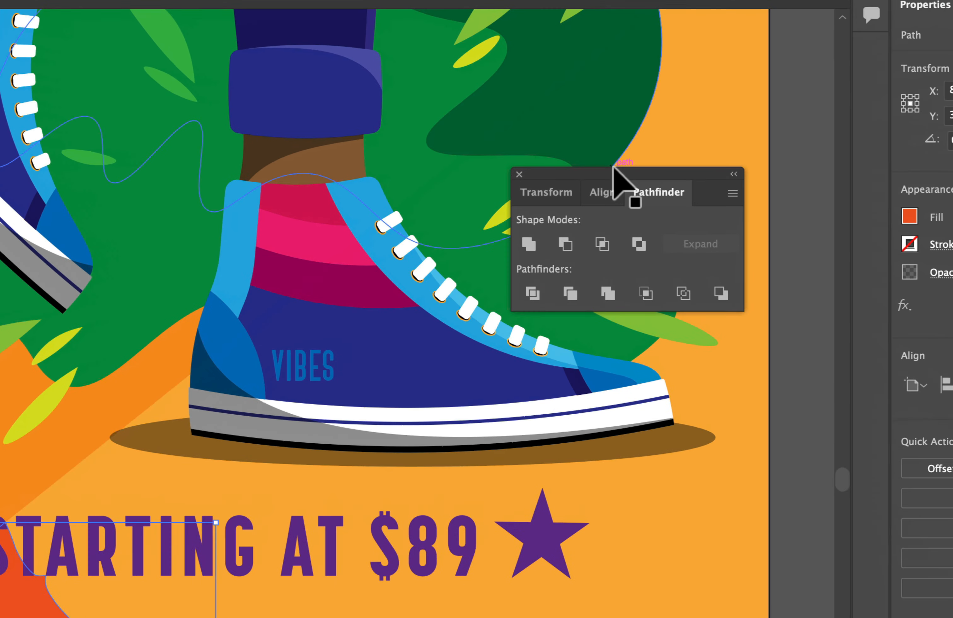
left_click_drag(612, 178, 750, 118)
left_click_drag(814, 95, 868, 63)
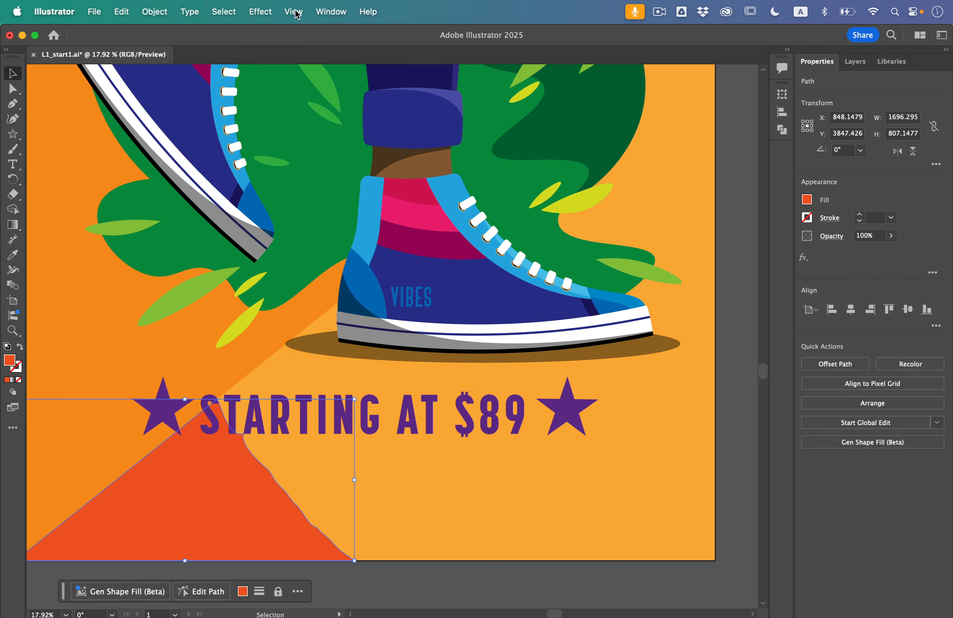
Step: Fit the whole poster artboard in the document window
left_click(297, 13)
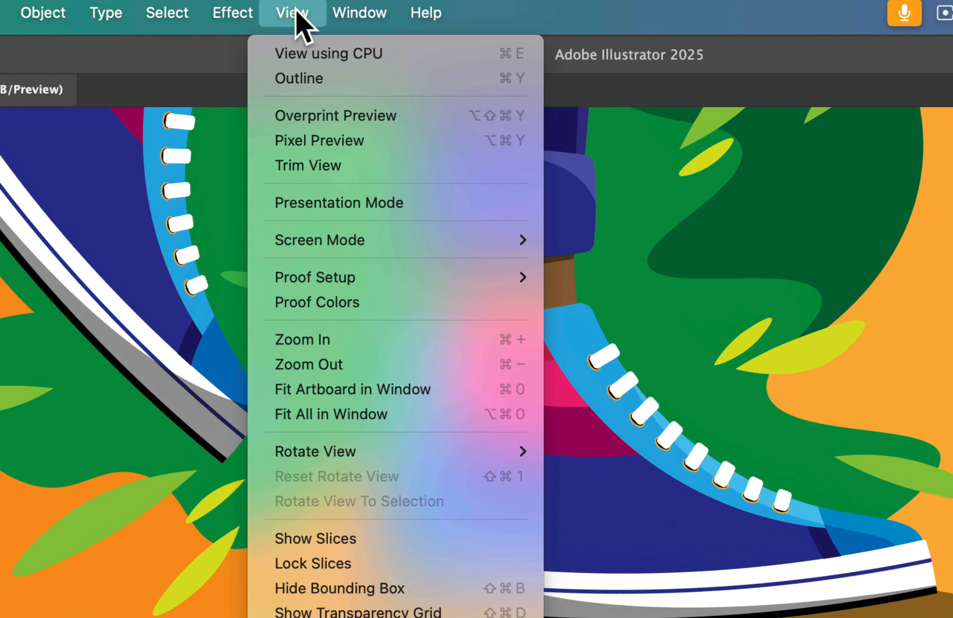
left_click(375, 391)
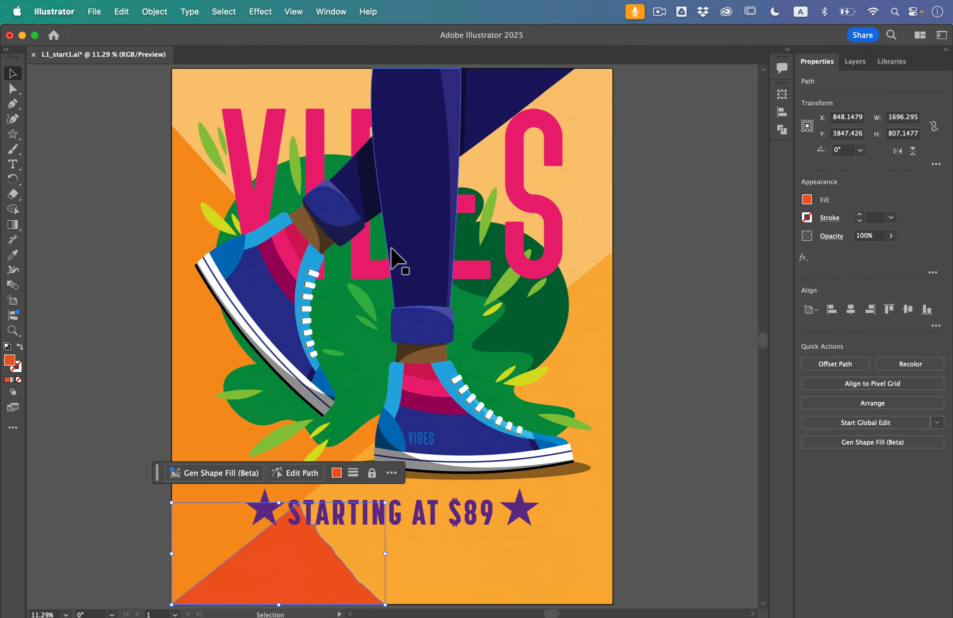
Step: Deselect the red-orange triangle, fit the artboard in the window, and zoom in and out on the poster
key("super+equal")
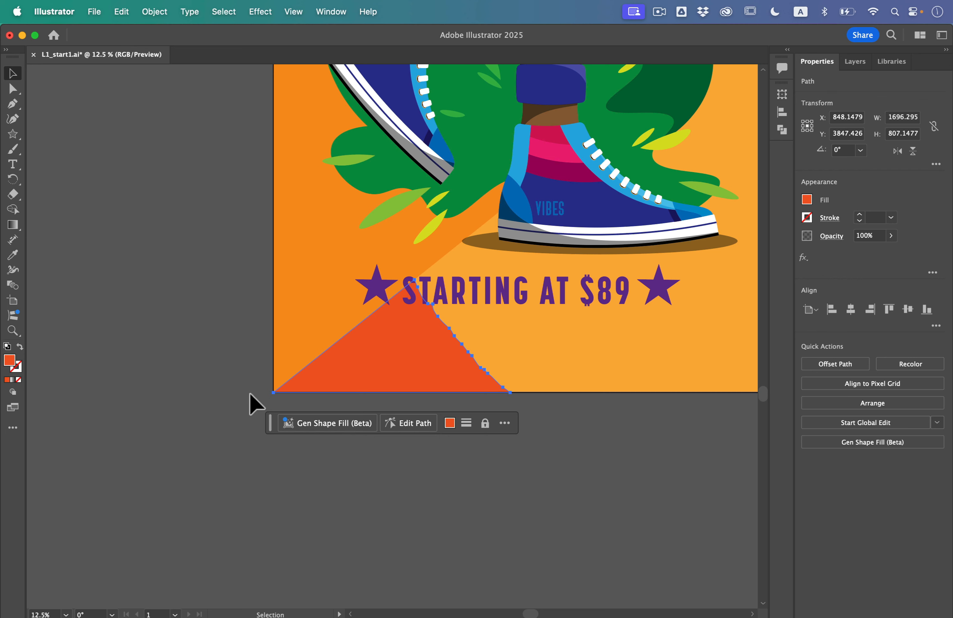
left_click(645, 462)
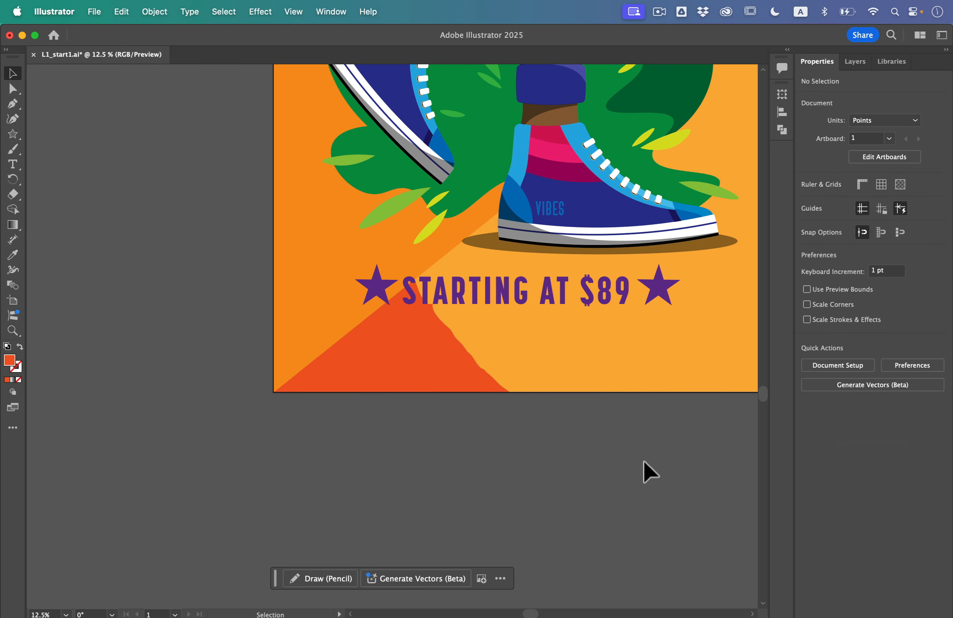
key("super+0")
key("super+equal")
key("super+equal")
key("super+equal")
key("super+equal")
key("super+equal")
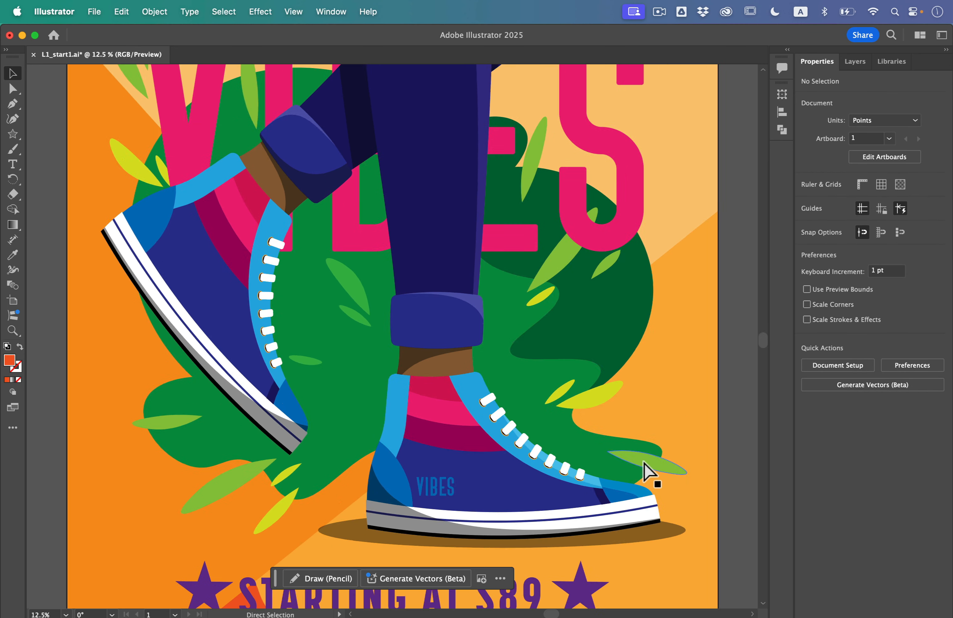
key("super+minus")
key("super+minus")
key("super+minus")
key("super+minus")
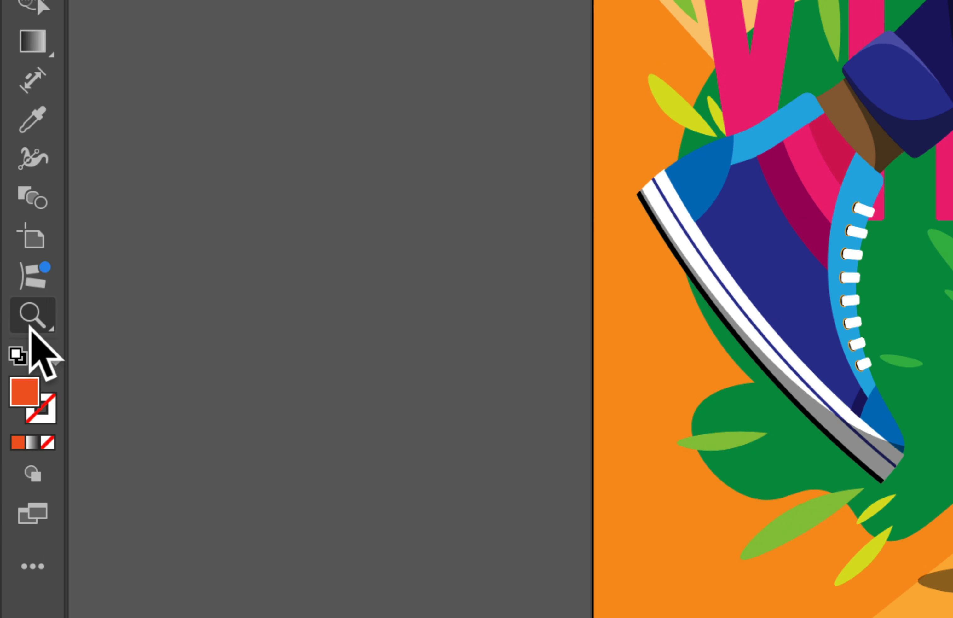
Step: Magnify the tilted shoe with the Zoom tool and zoom back out to a wider view of the poster
left_click(13, 331)
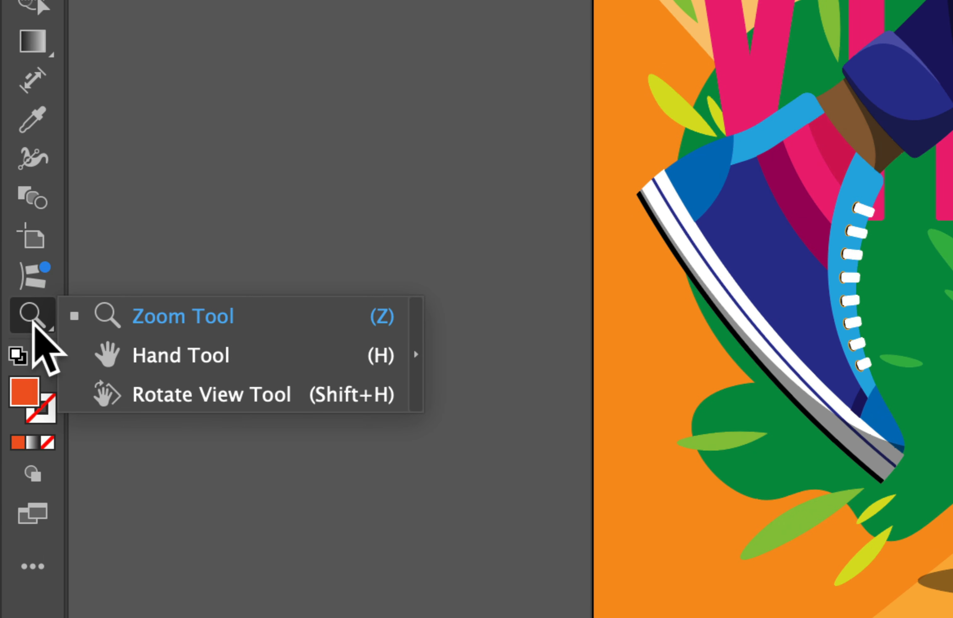
left_click(172, 316)
left_click_drag(722, 388, 778, 190)
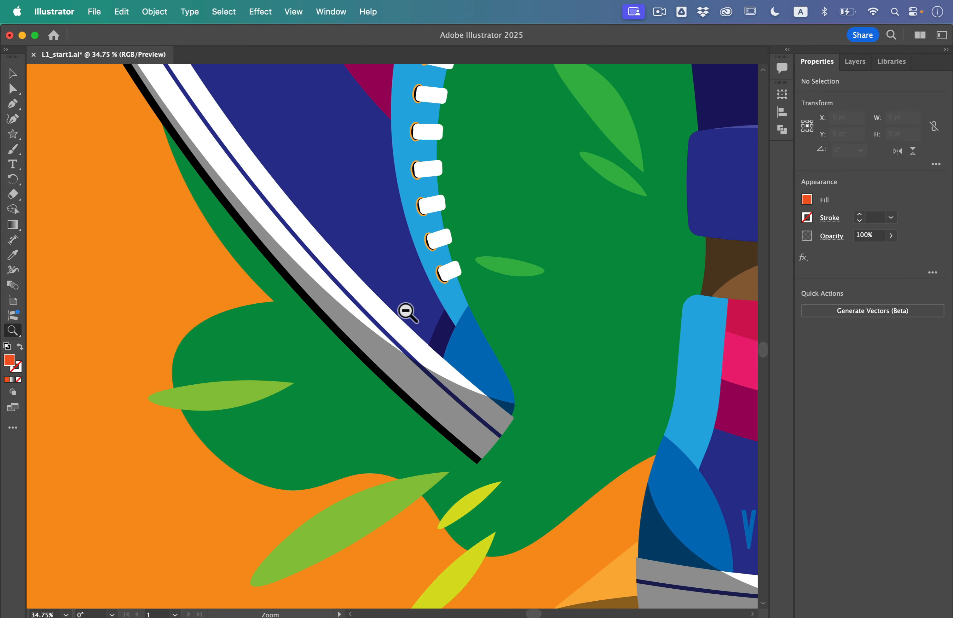
left_click_drag(407, 312, 408, 312)
left_click(406, 311, "alt")
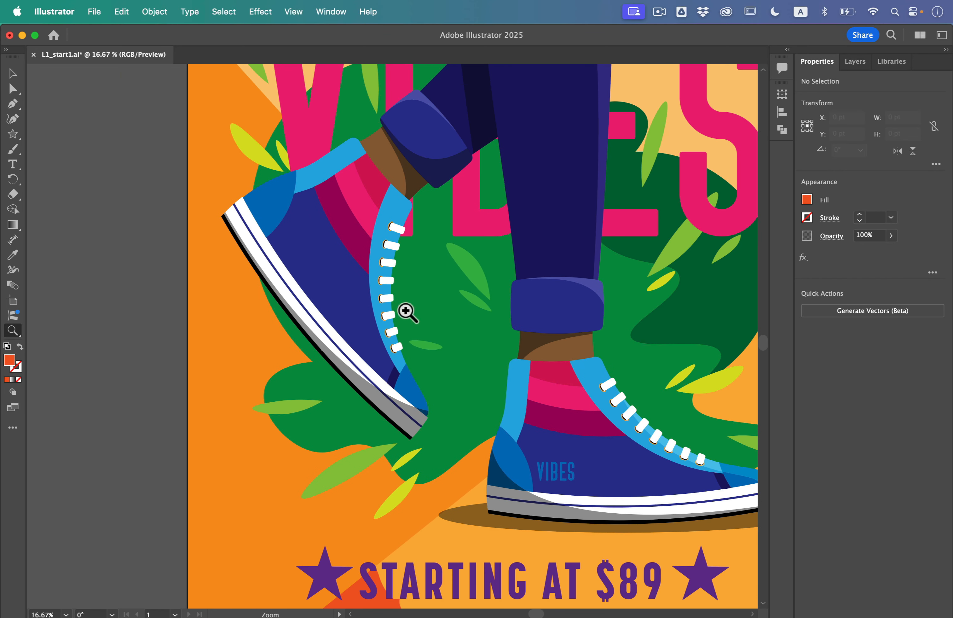
left_click(405, 312, "alt")
Step: Pan the poster with the Hand tool, and pan it again with the temporary Hand while the Eyedropper tool is active
key("h")
mouse_move(453, 362)
left_mouse_down()
mouse_move(268, 338)
mouse_move(413, 379)
mouse_move(556, 349)
mouse_move(389, 349)
mouse_move(481, 412)
mouse_move(499, 316)
mouse_move(524, 433)
mouse_move(438, 314)
mouse_move(511, 355)
mouse_move(447, 328)
mouse_move(462, 364)
mouse_move(479, 361)
mouse_move(466, 356)
left_mouse_up()
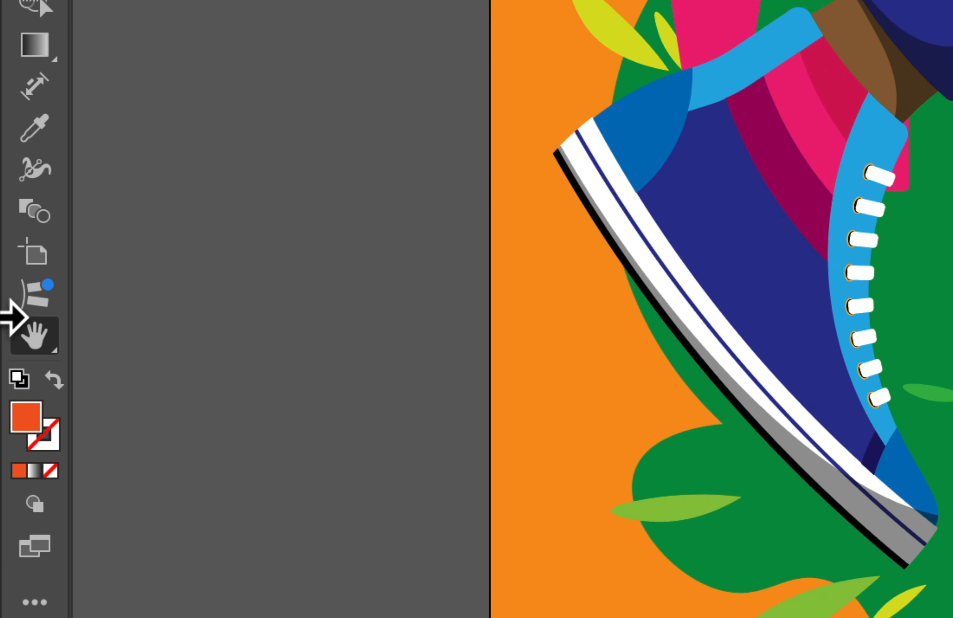
left_click(32, 130)
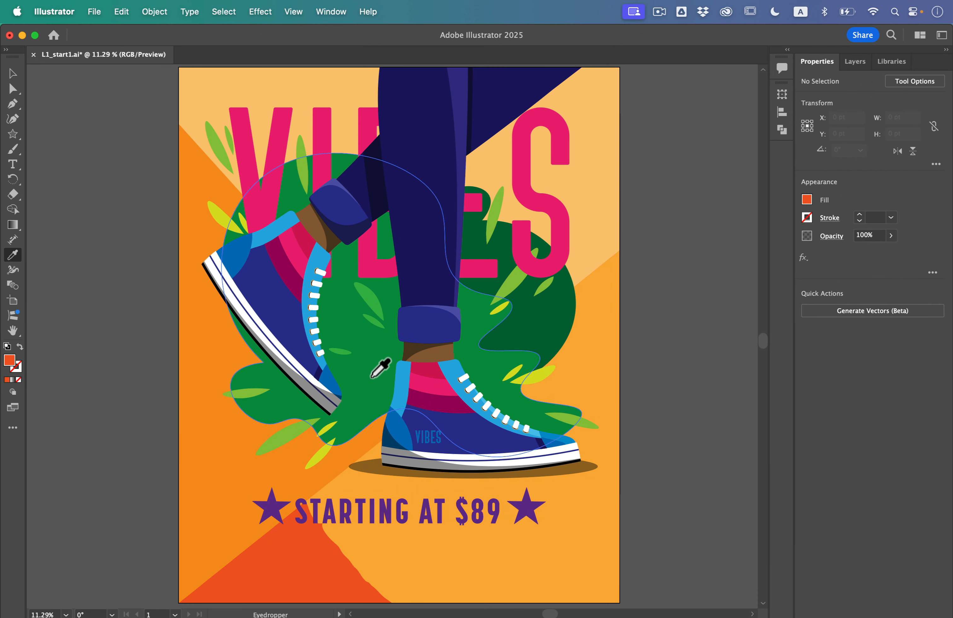
key("space")
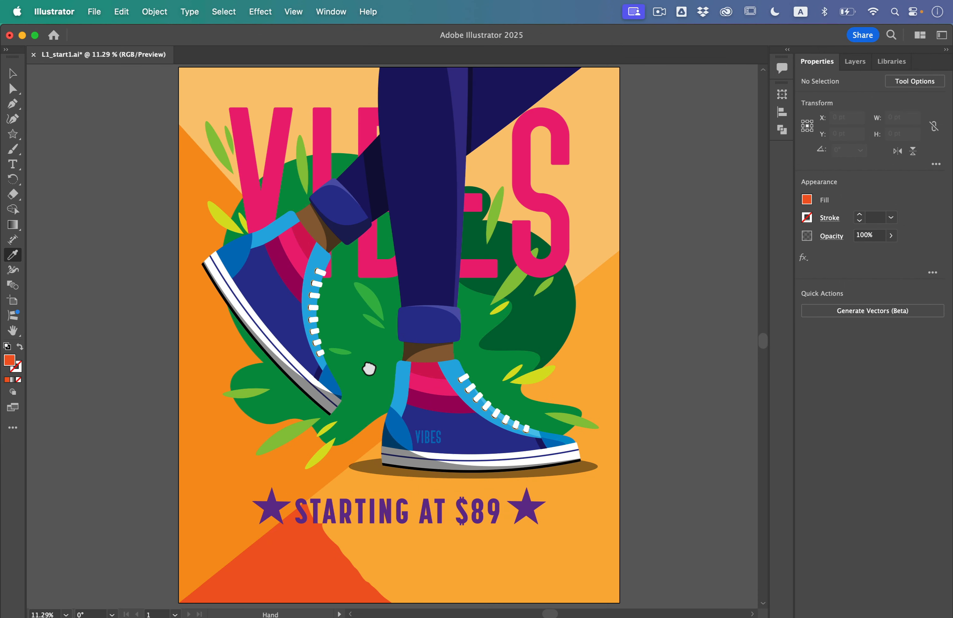
mouse_move(368, 368)
left_mouse_down()
mouse_move(417, 447)
mouse_move(320, 362)
mouse_move(392, 383)
mouse_move(364, 364)
left_mouse_up()
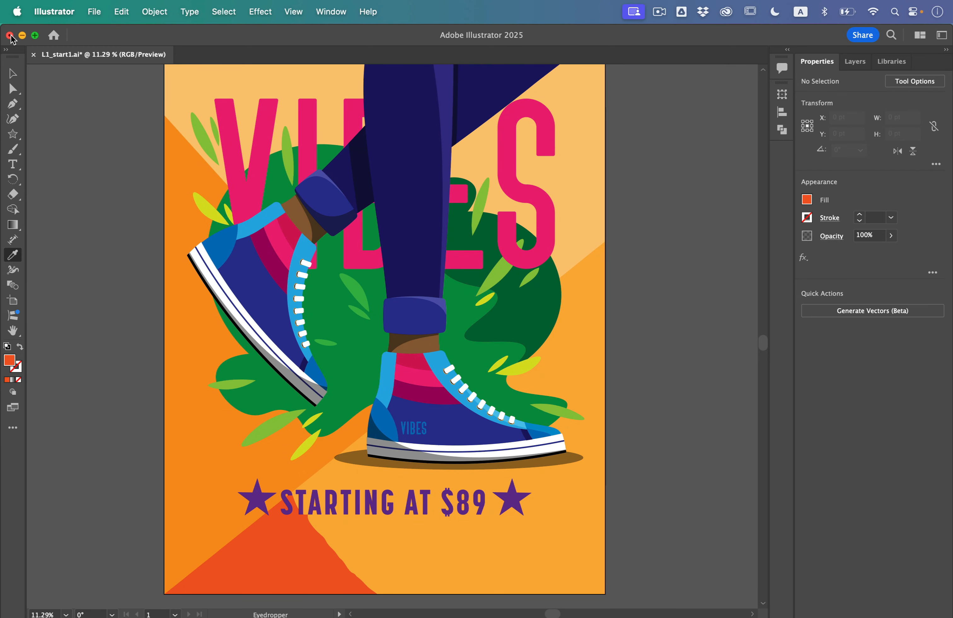
Step: Rotate the canvas counterclockwise with the Rotate View tool and reset the view rotation to 0°
left_click(5, 75)
left_click(13, 330)
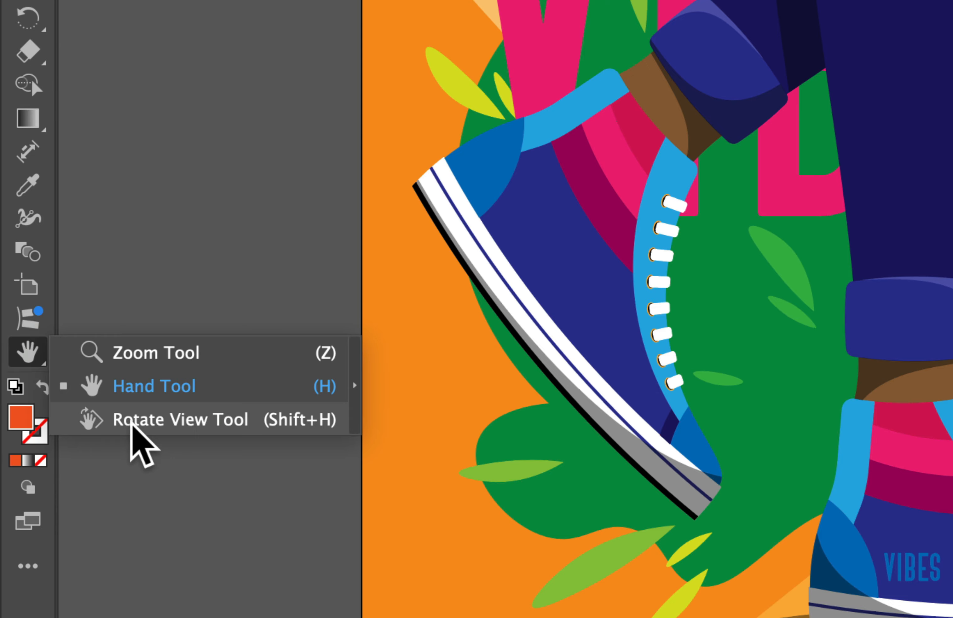
left_click(64, 363)
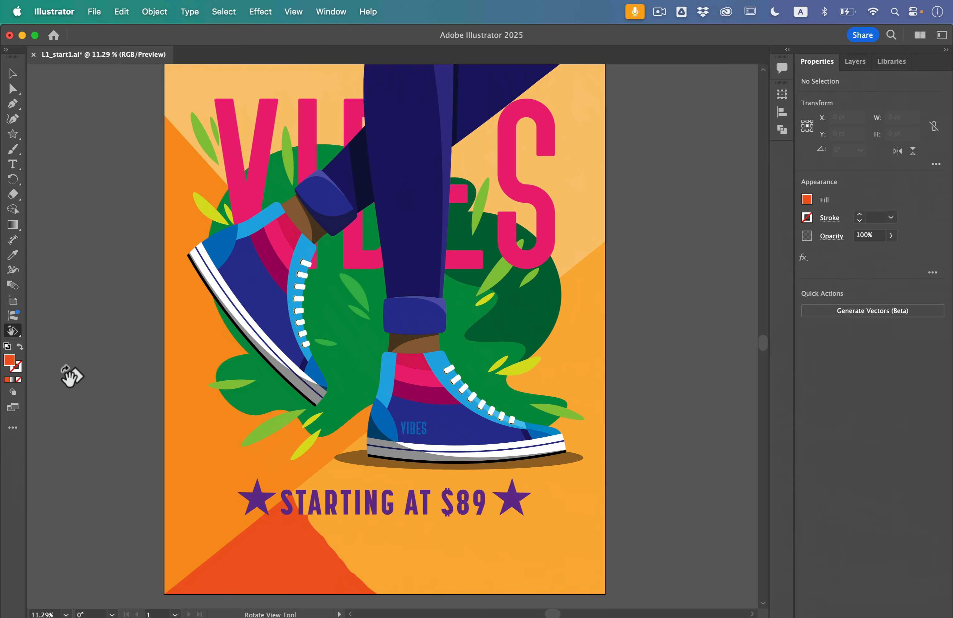
left_click_drag(319, 357, 301, 478)
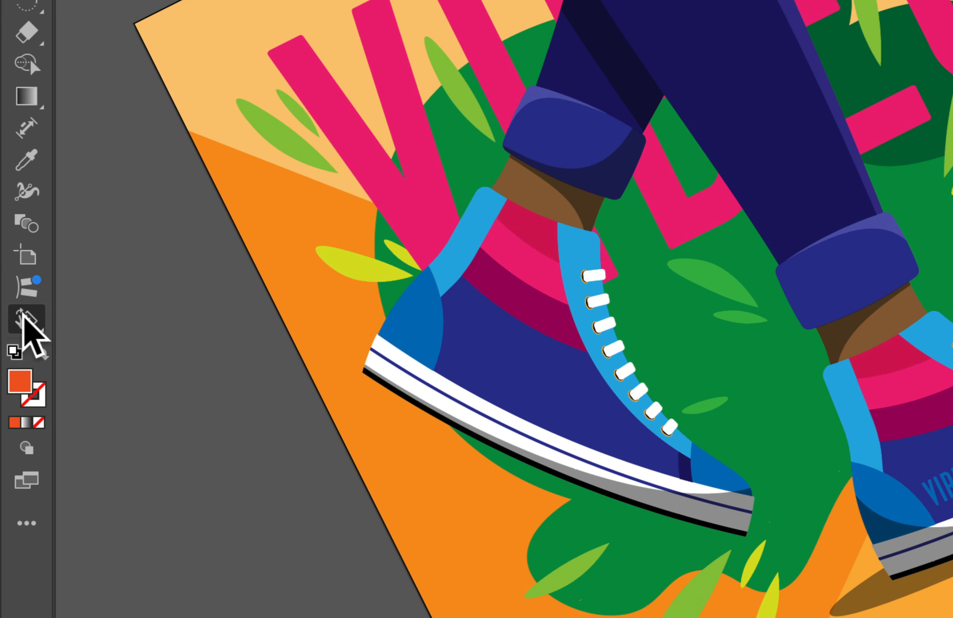
key("shift+ctrl+1")
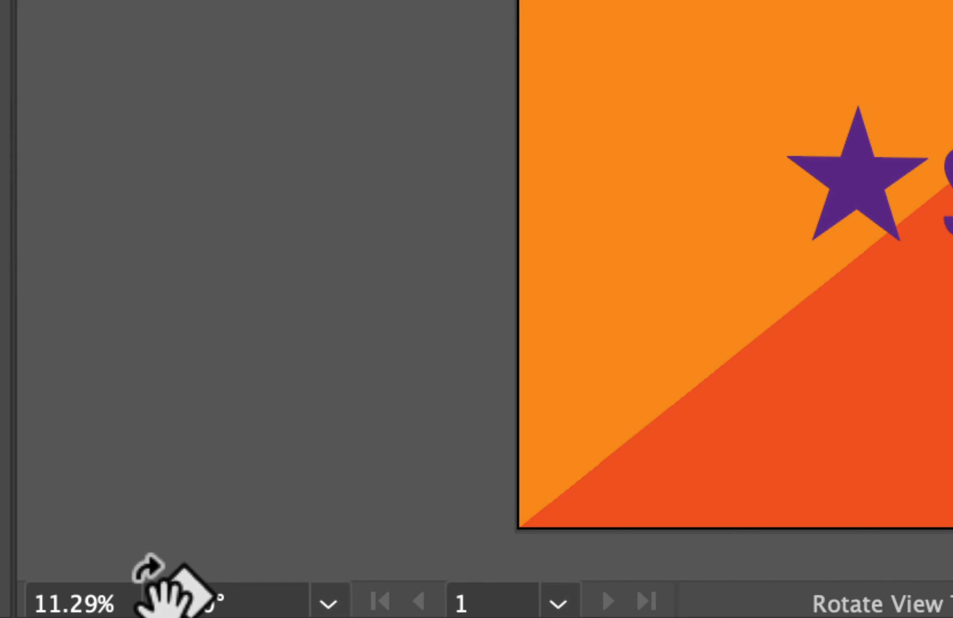
Step: Return to the Selection tool, set the document magnification to 400%, and zoom back out to see the whole poster
key("v")
left_click(153, 589)
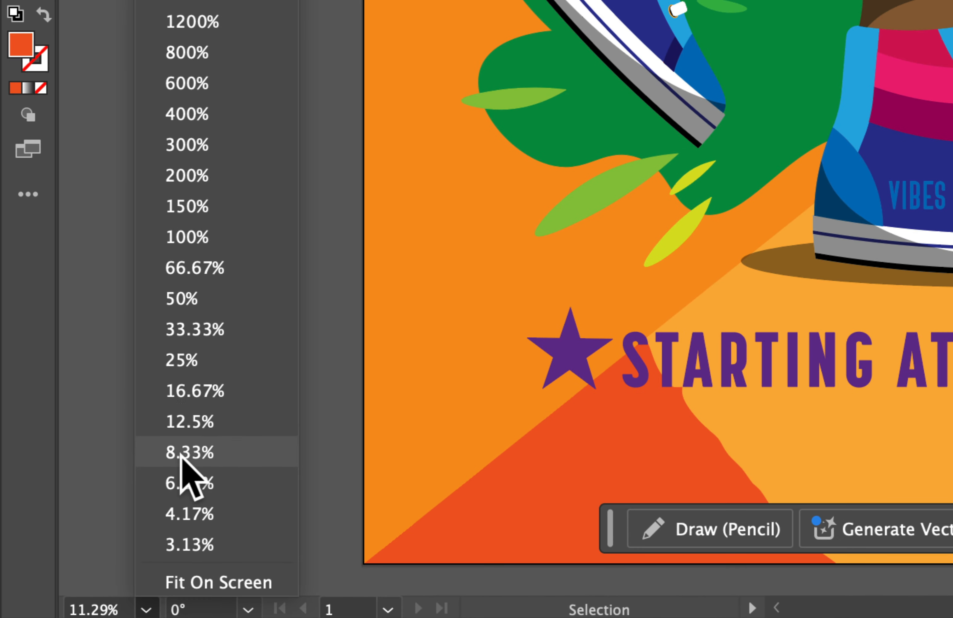
left_click(187, 114)
left_click_drag(401, 292, 421, 238)
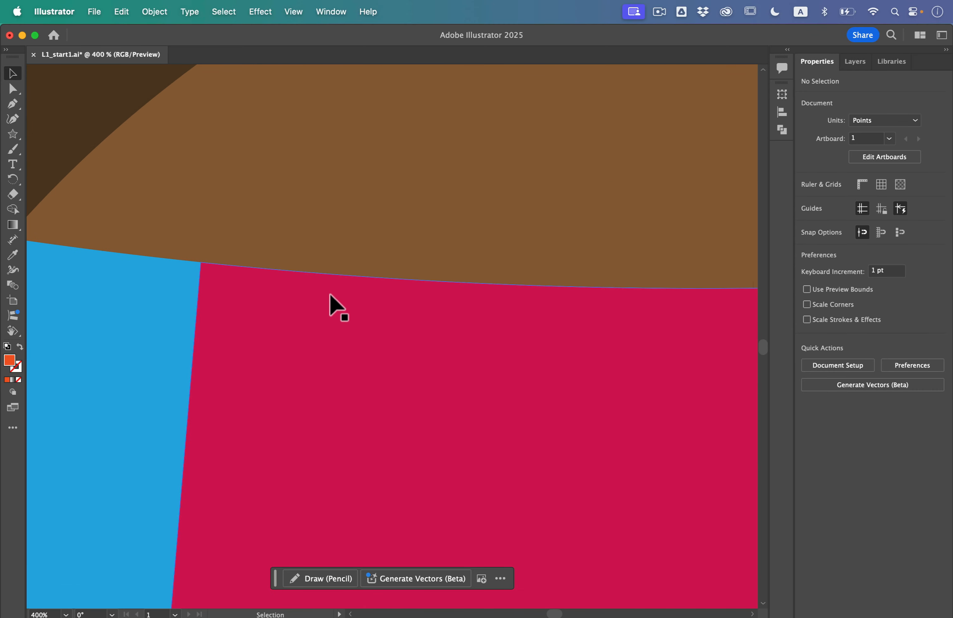
scroll(330, 297, "down", 15)
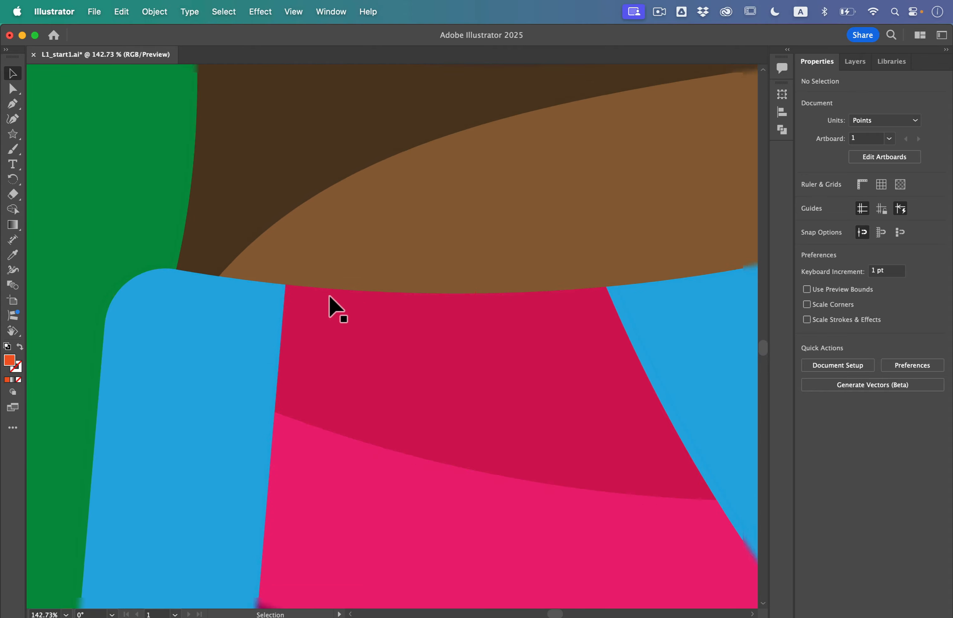
scroll(319, 321, "down", 6)
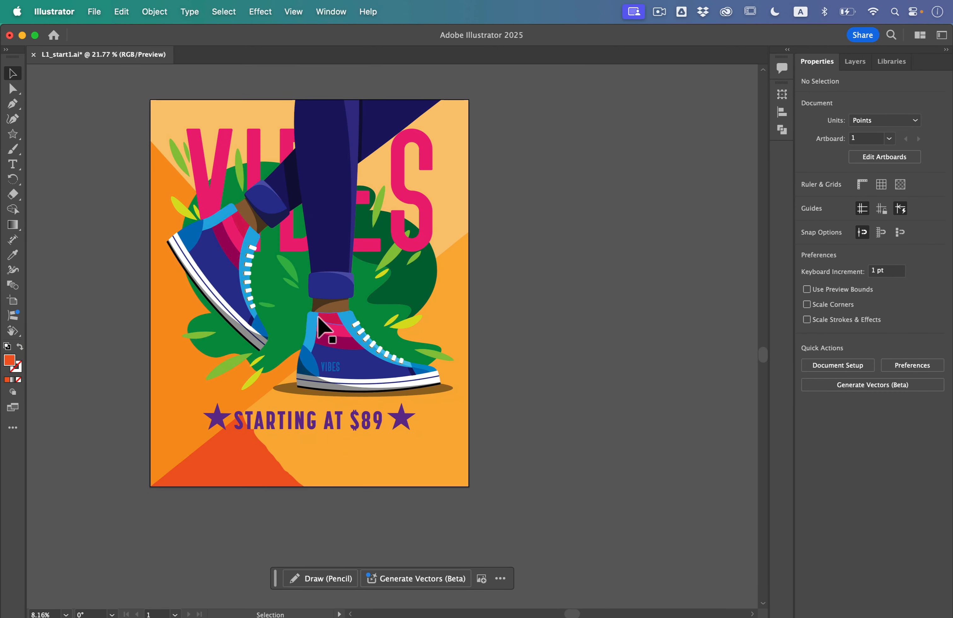
scroll(320, 321, "up", 4)
scroll(320, 317, "down", 1)
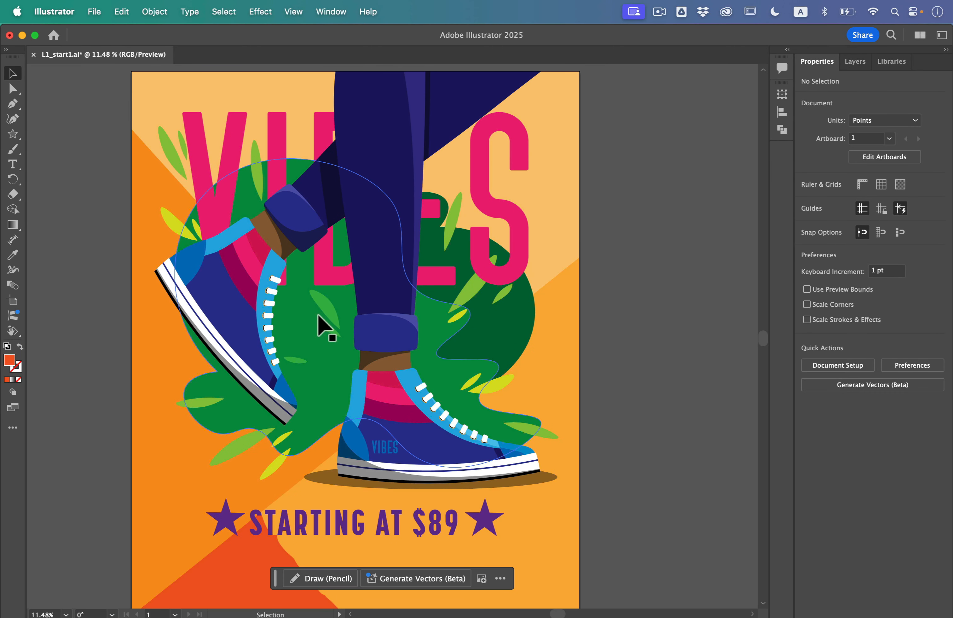
scroll(516, 225, "down", 2)
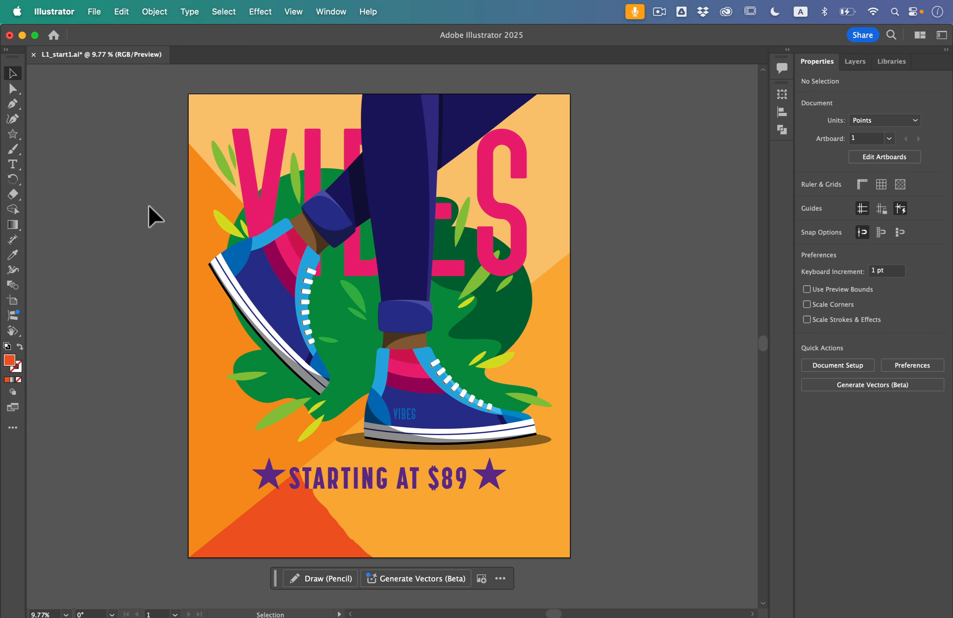
Step: Open the L1_start2.ai file from the Lesson01 folder
left_click(94, 12)
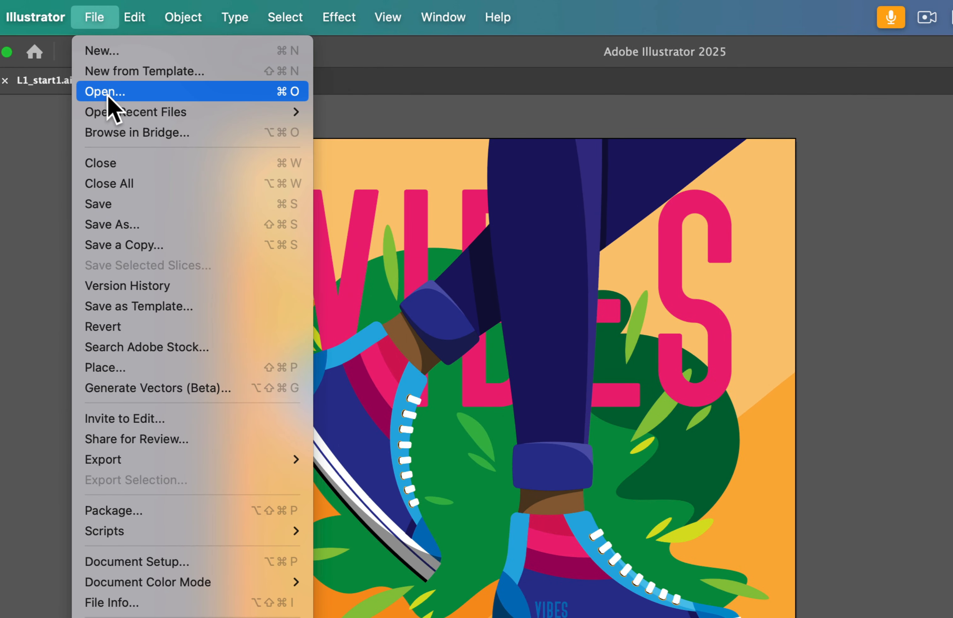
left_click(106, 91)
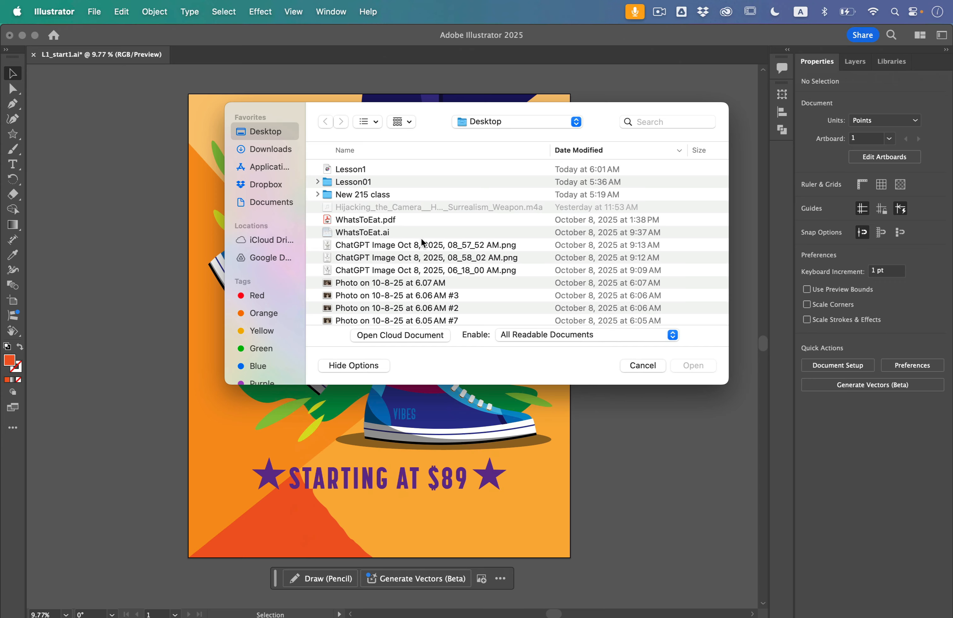
double_click(363, 182)
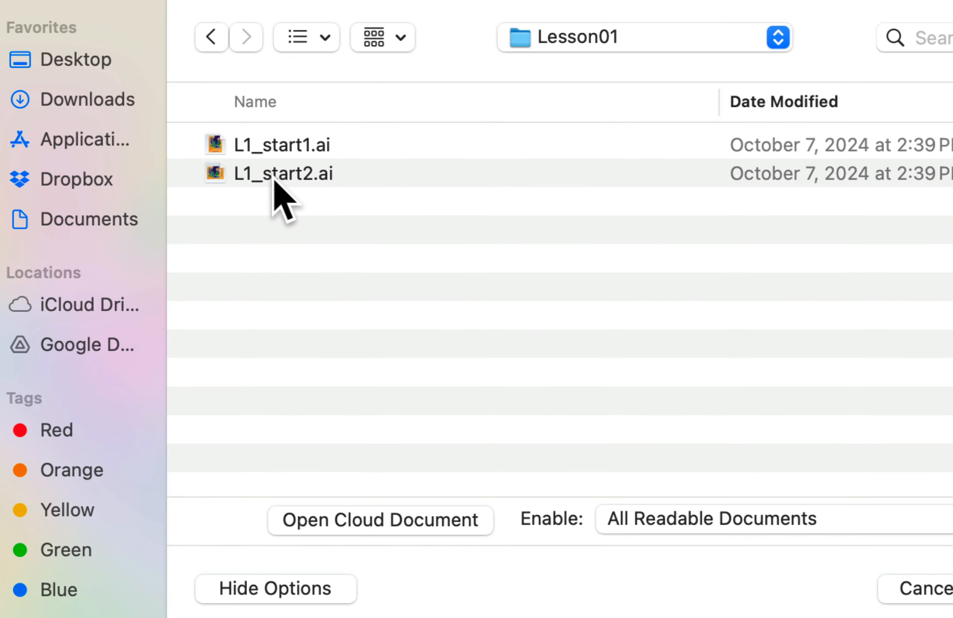
left_click(359, 181)
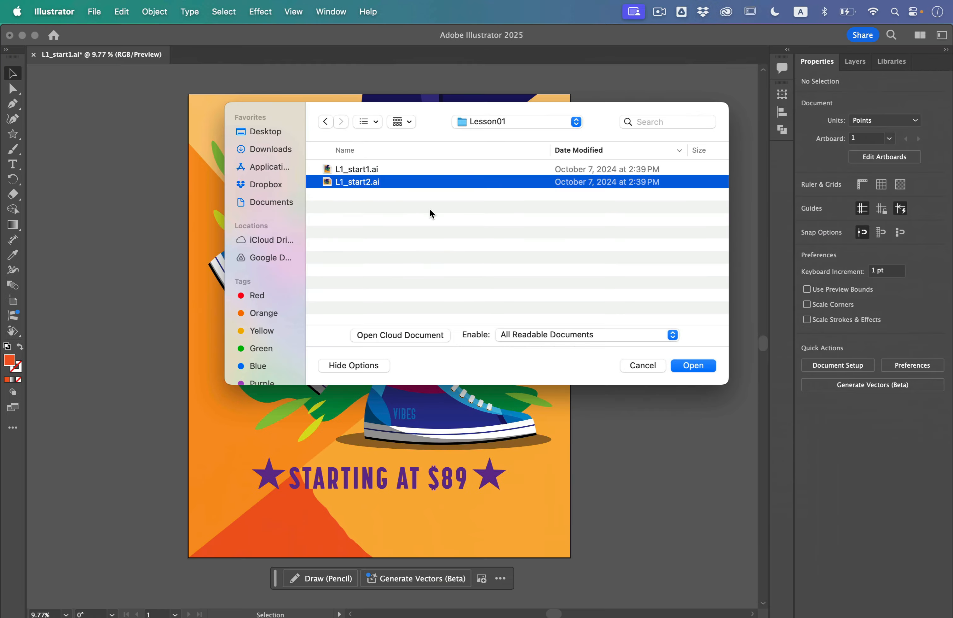
key("Return")
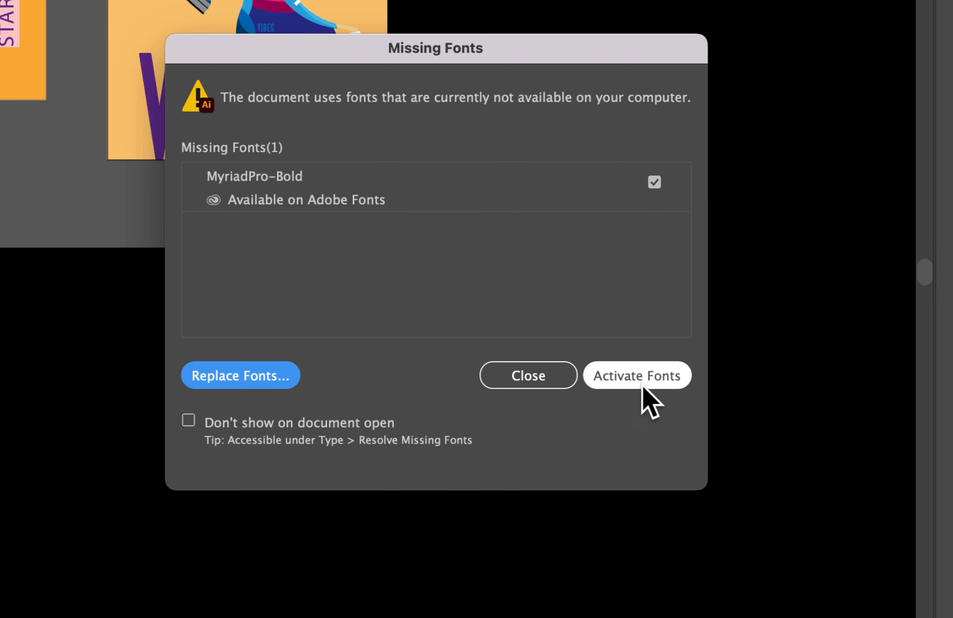
Step: Dismiss the missing fonts notice, skip font auto-activation, and check the font settings of the highlighted vertical "STARTING AT $89" text
left_click(529, 381)
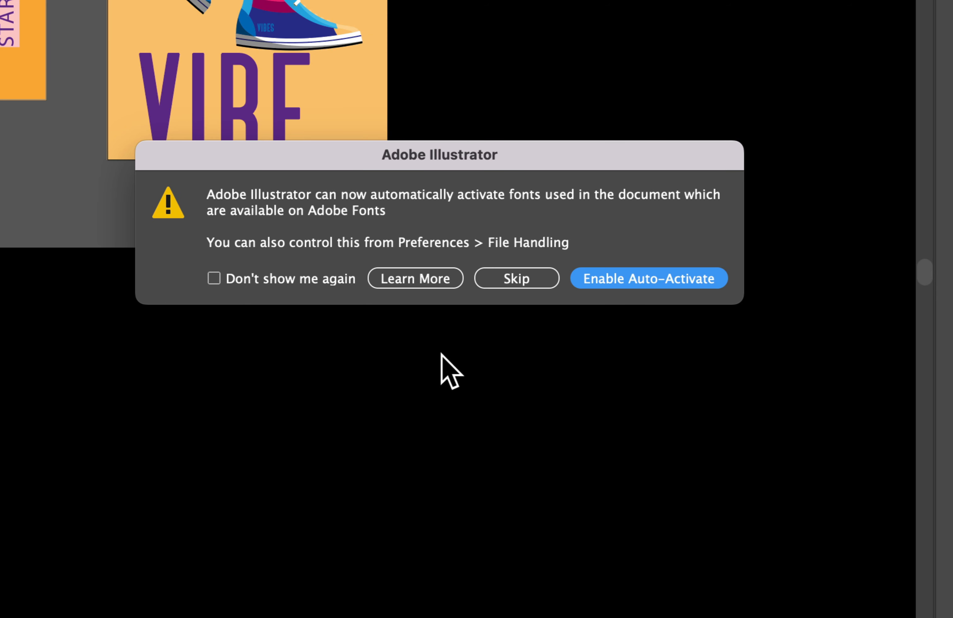
left_click(516, 278)
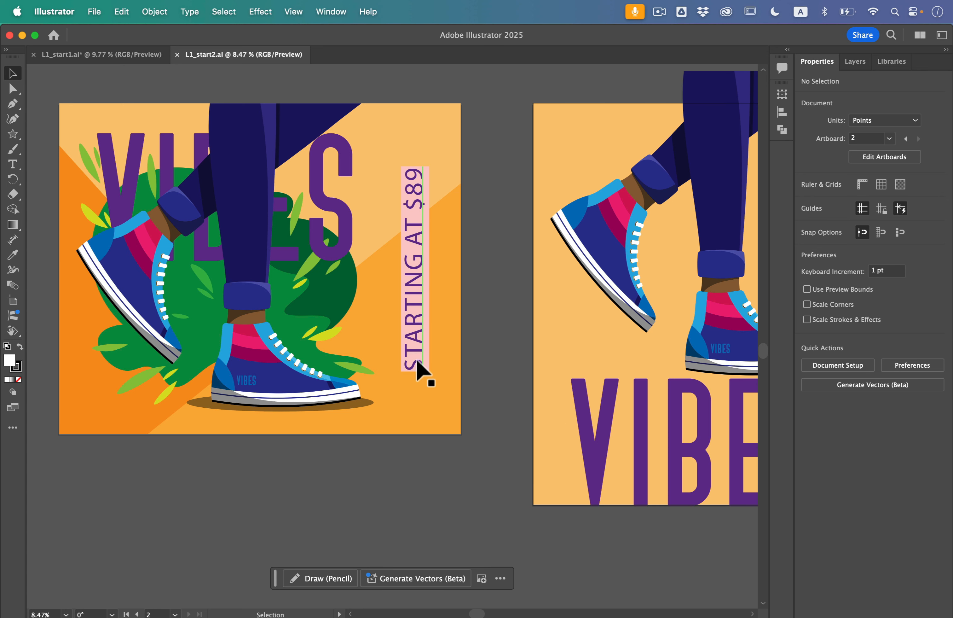
left_click(419, 267)
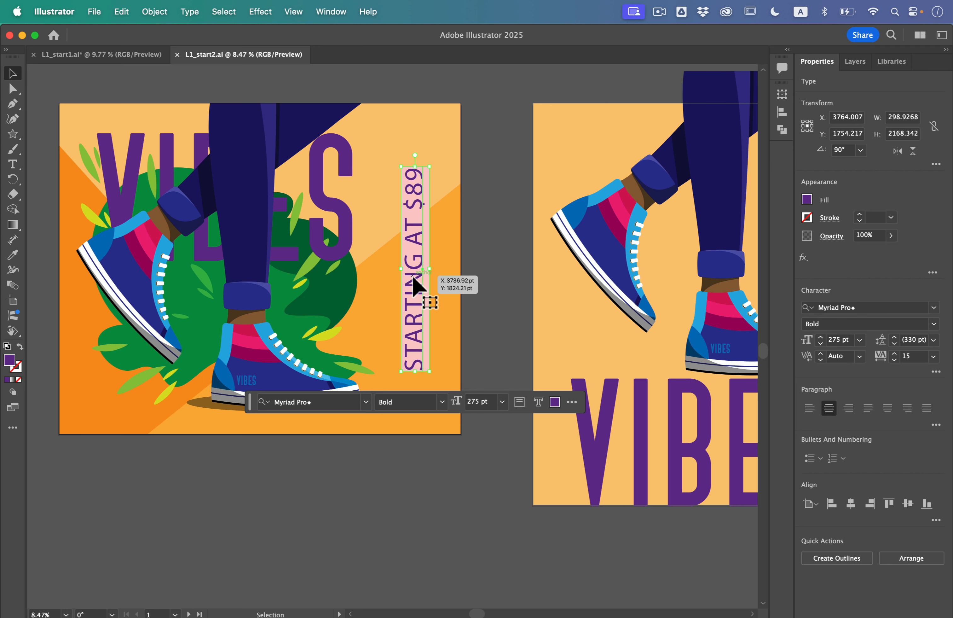
left_click(484, 313)
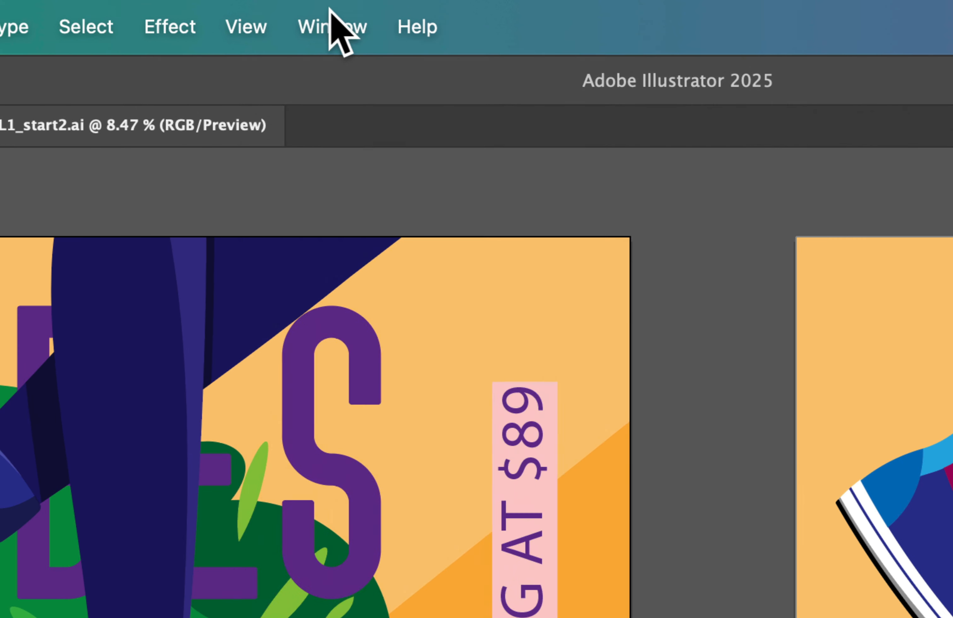
Step: Switch the document to Outline view and examine the paths of the artwork on both artboards and around the shoe laces
left_click(330, 5)
mouse_move(244, 12)
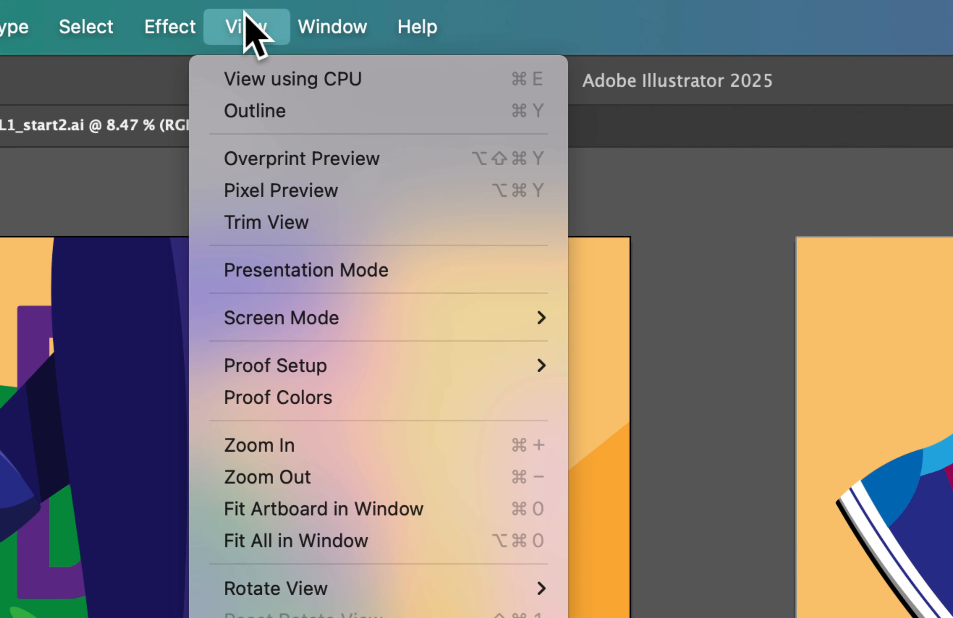
left_click(269, 111)
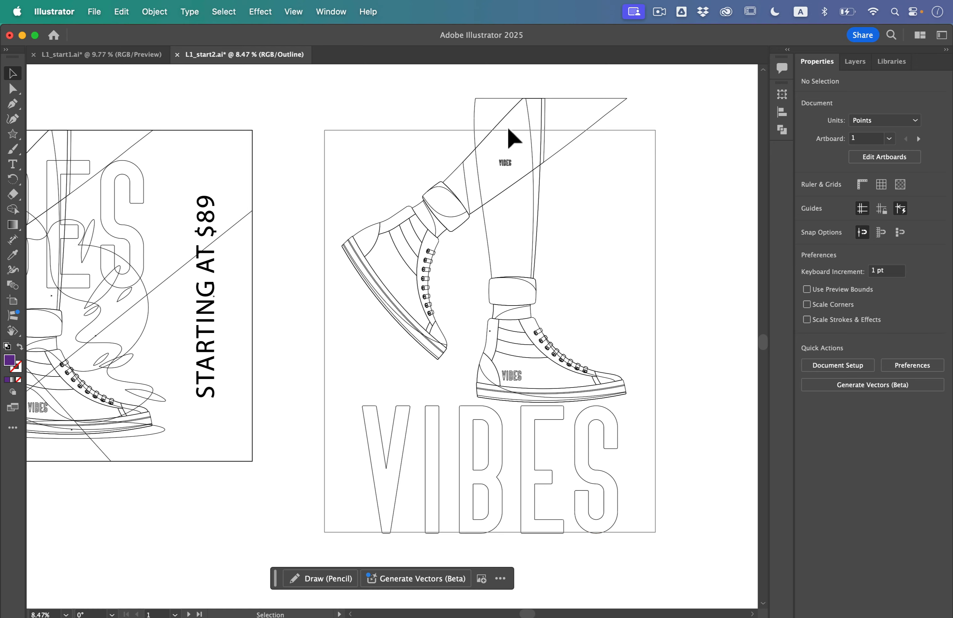
scroll(432, 388, "left", 3)
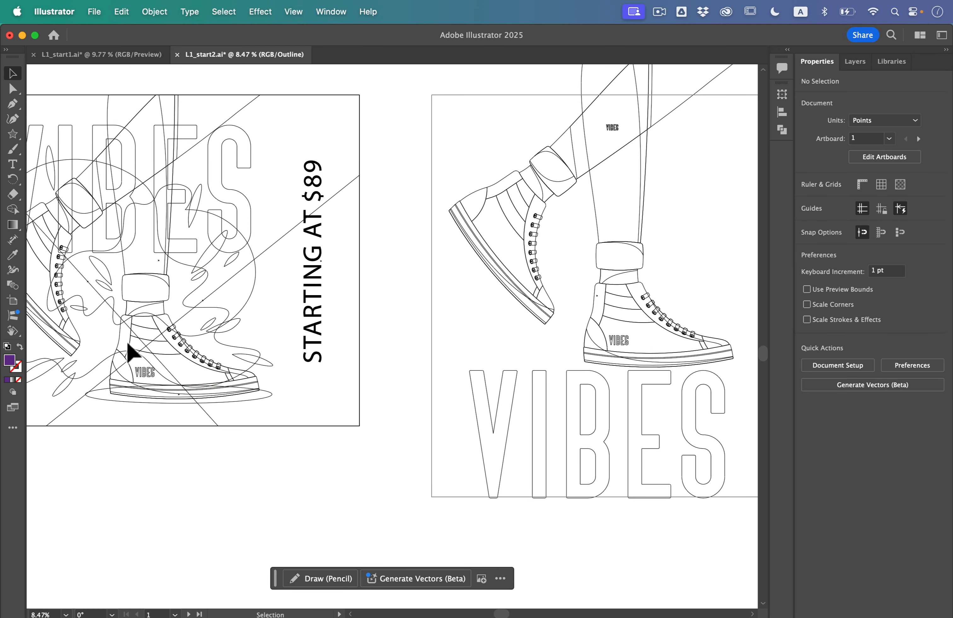
scroll(132, 324, "up", 6)
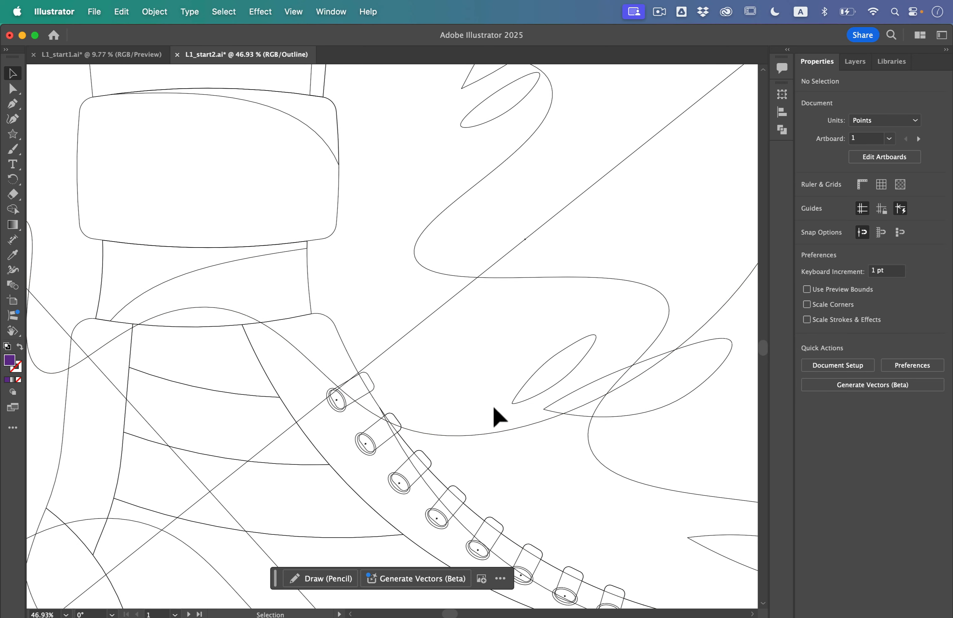
scroll(494, 415, "down", 5)
scroll(495, 415, "right", 2)
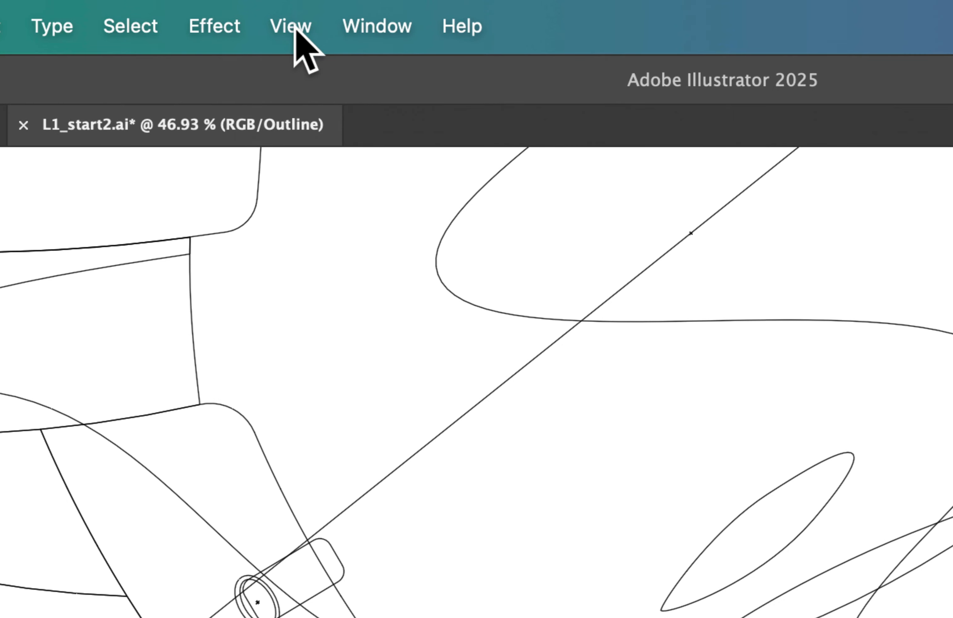
Step: Turn on Pixel Preview and magnify the trouser cuff's edge to 250% to examine its pixels
left_click(293, 12)
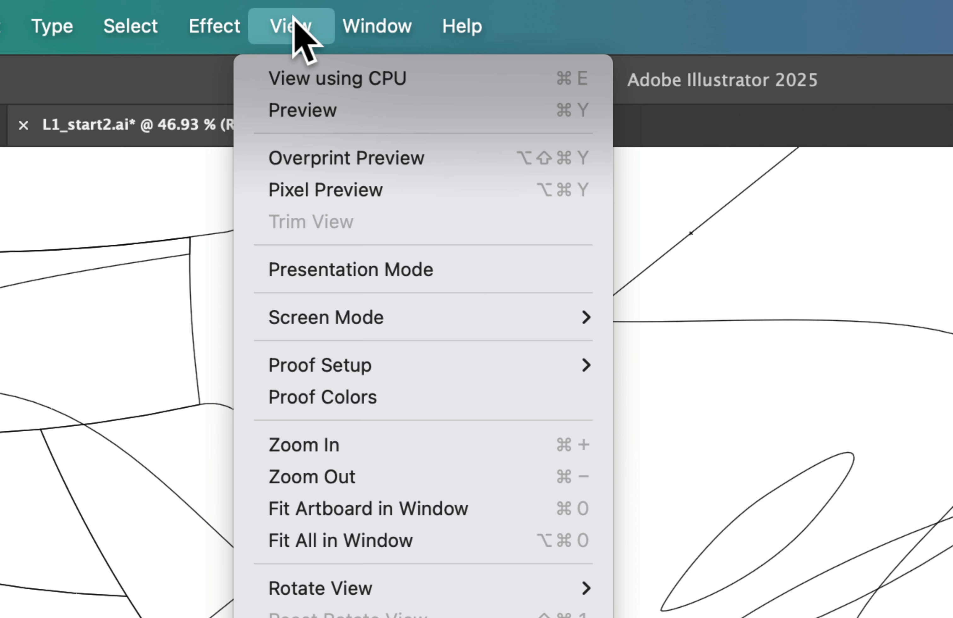
left_click(315, 189)
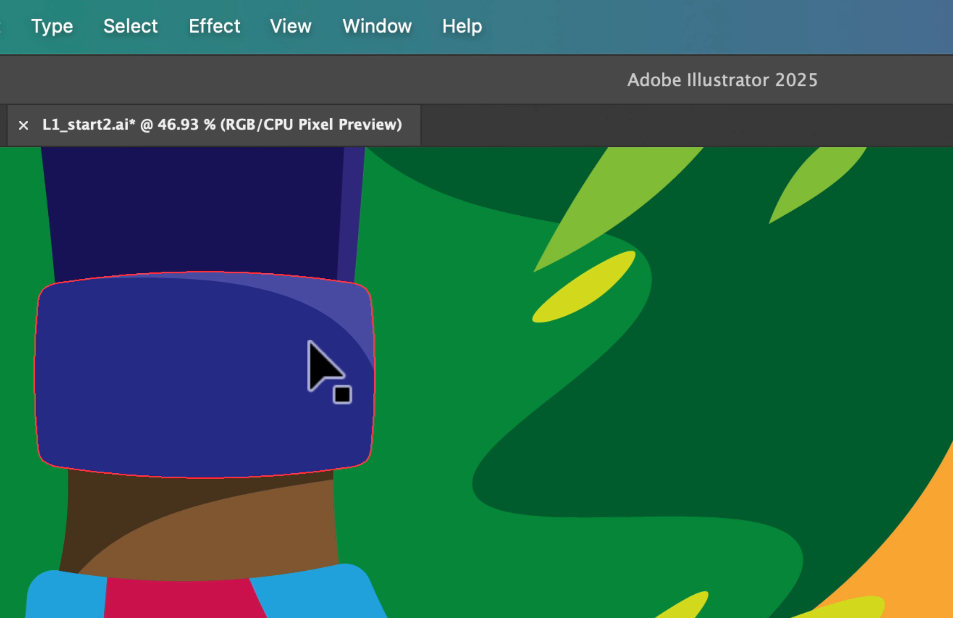
key("super+plus")
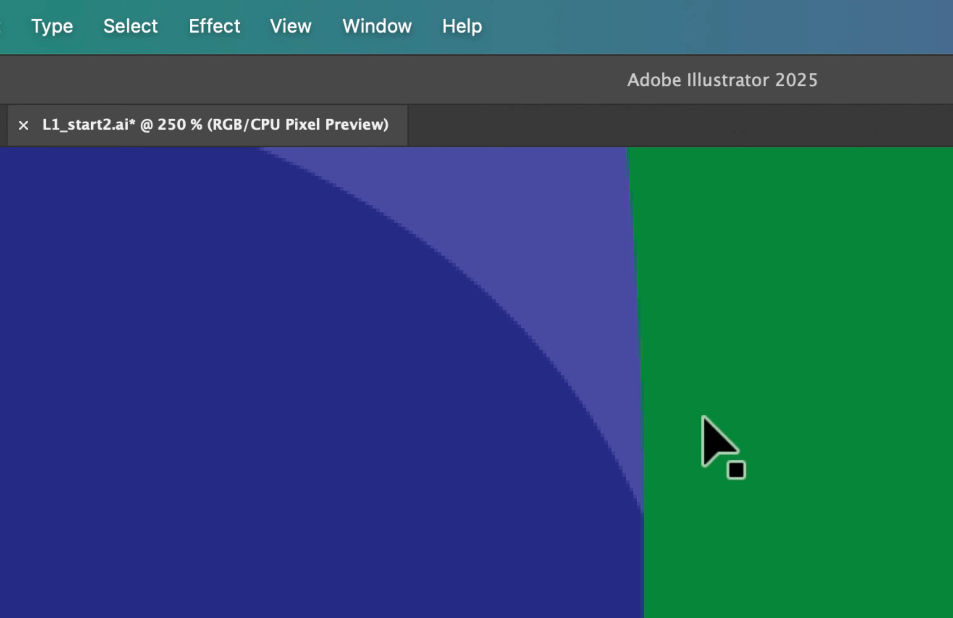
Step: Leave Pixel Preview by switching the document to Outline view and back to the normal Preview
left_click(295, 28)
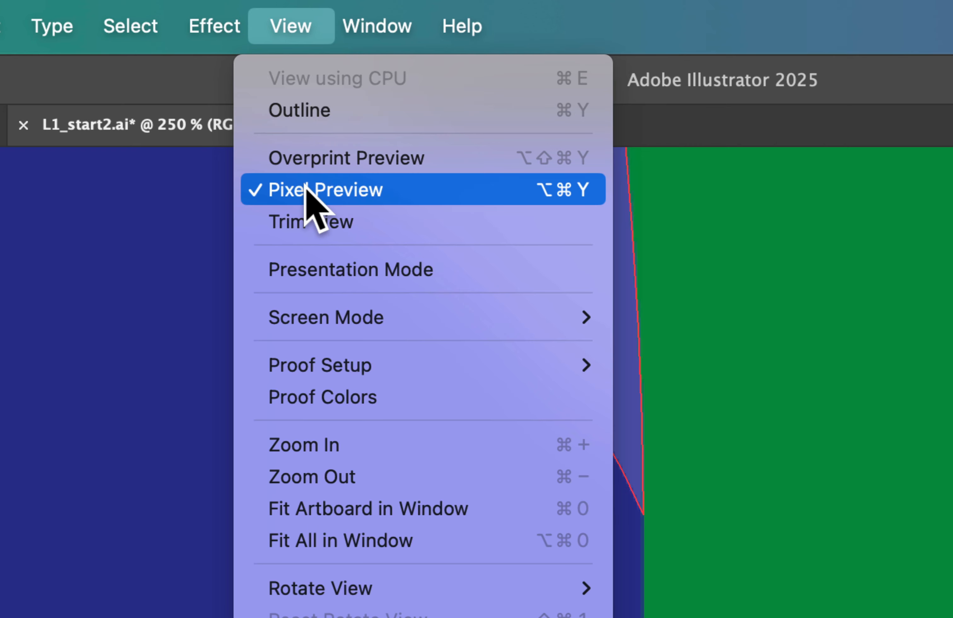
left_click(329, 108)
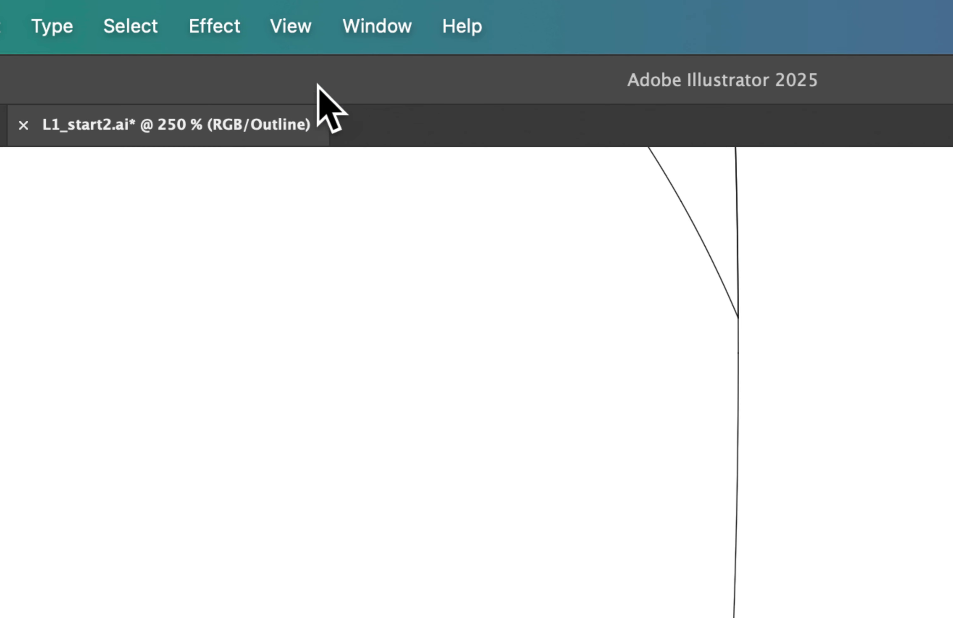
left_click(317, 24)
left_click(311, 111)
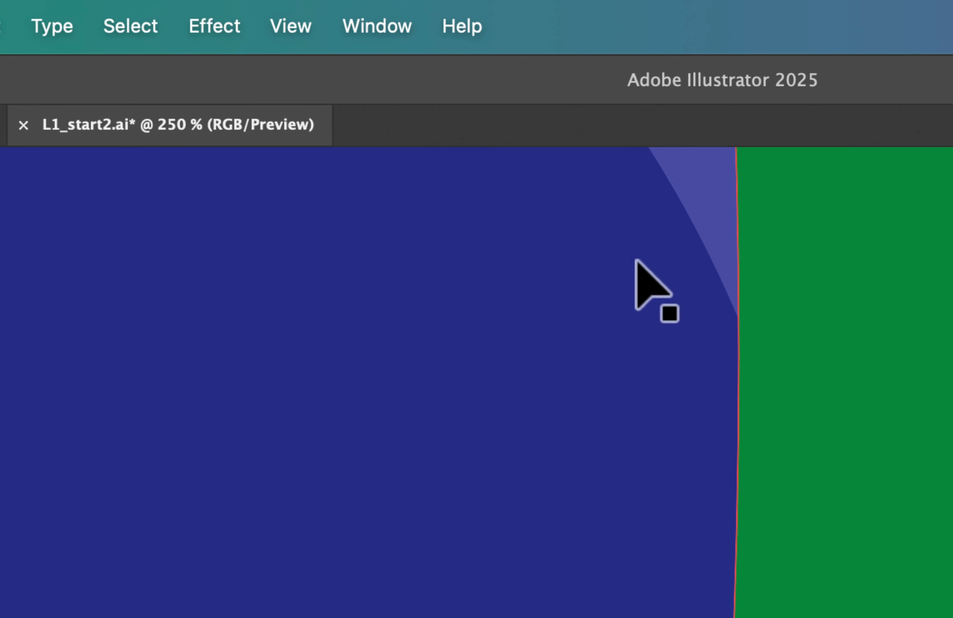
Step: Fit the whole first artboard in the window
scroll(632, 260, "up", 5)
scroll(632, 260, "right", 5)
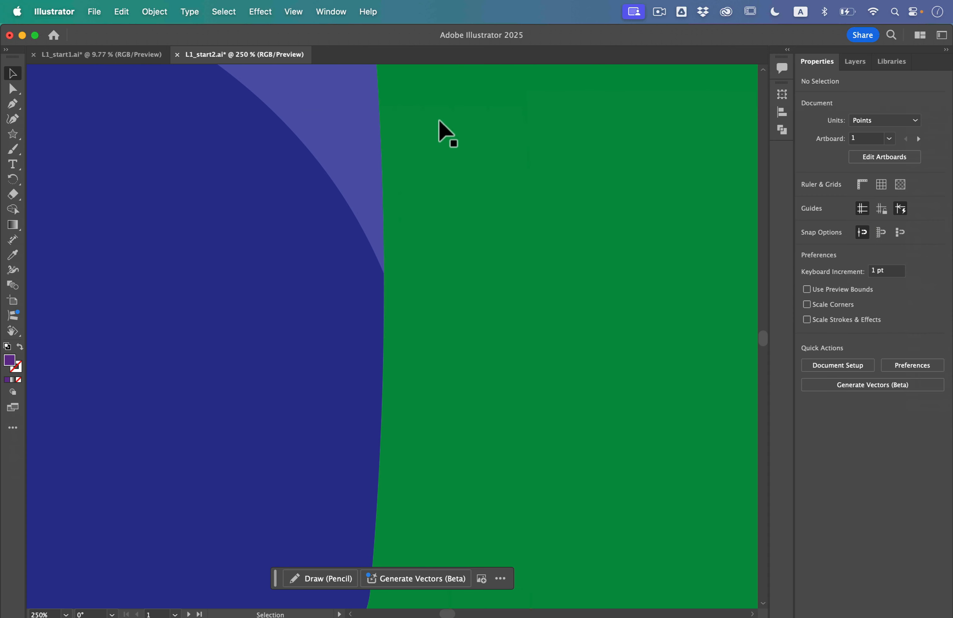
key("super+0")
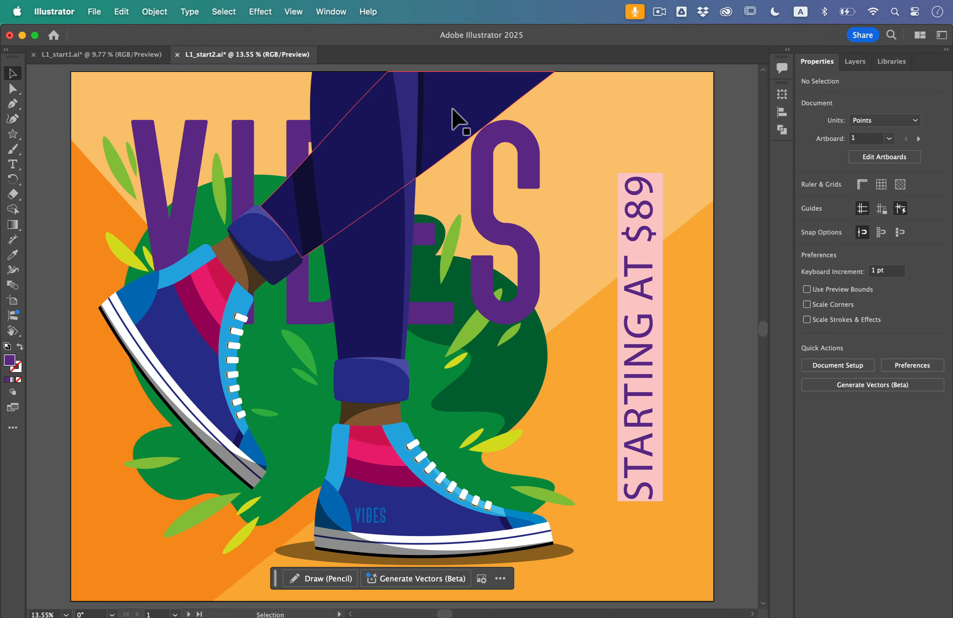
left_click(290, 5)
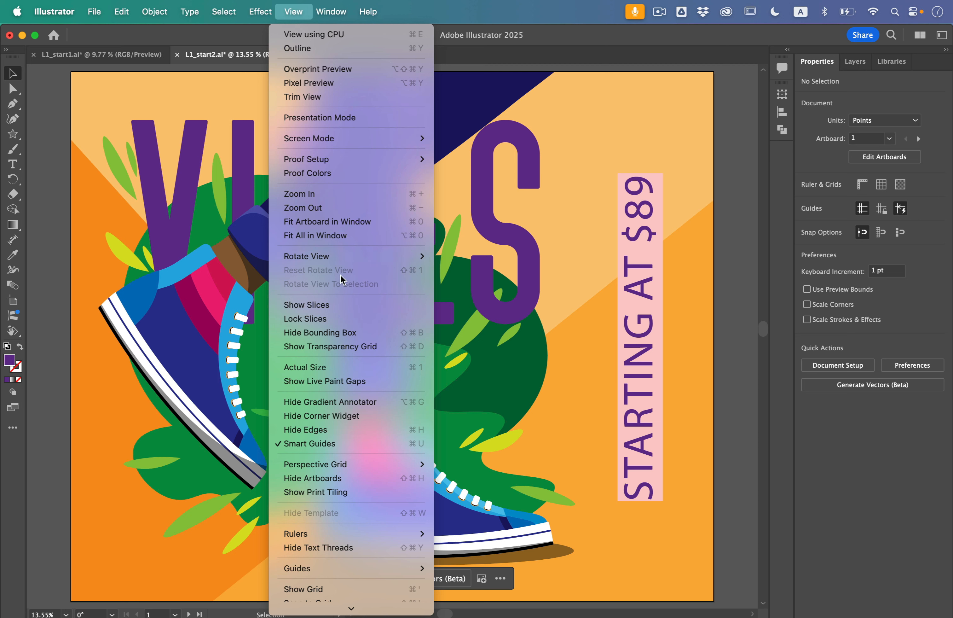
left_click(371, 223)
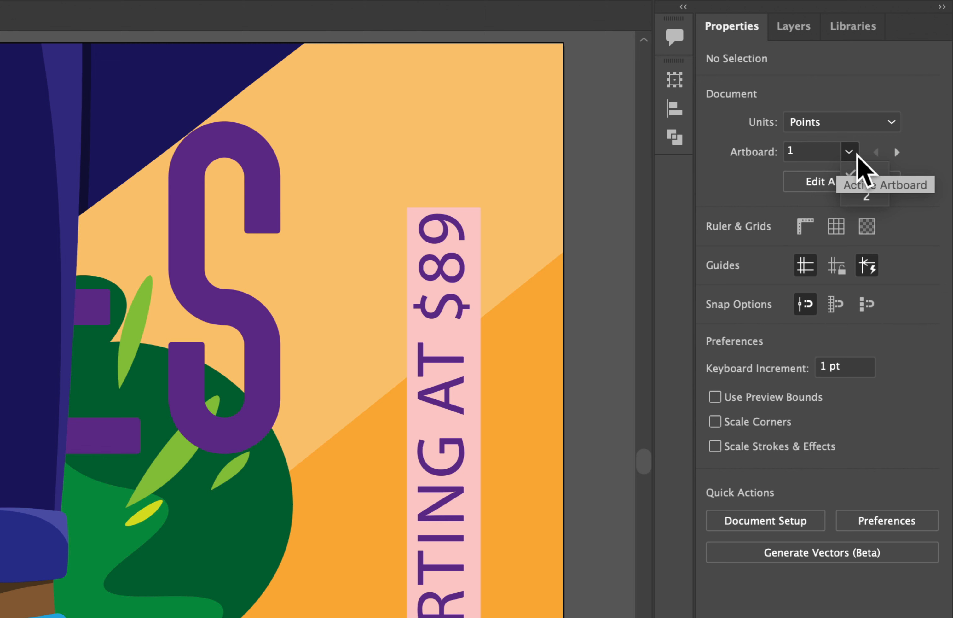
Step: Make artboard 2 active, step back and forth between the two artboards, and return to artboard 1
left_click(891, 139)
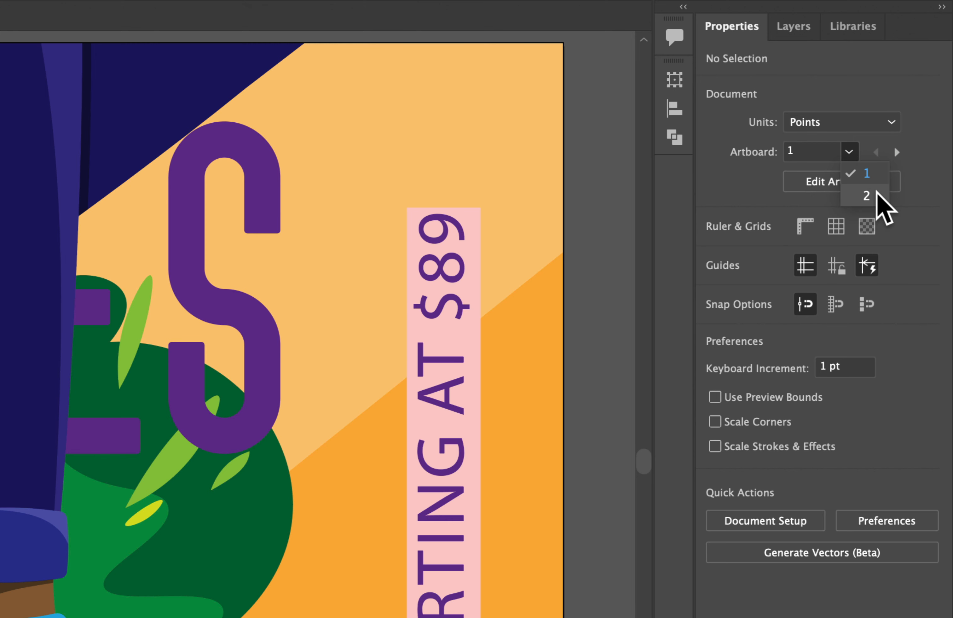
left_click(875, 196)
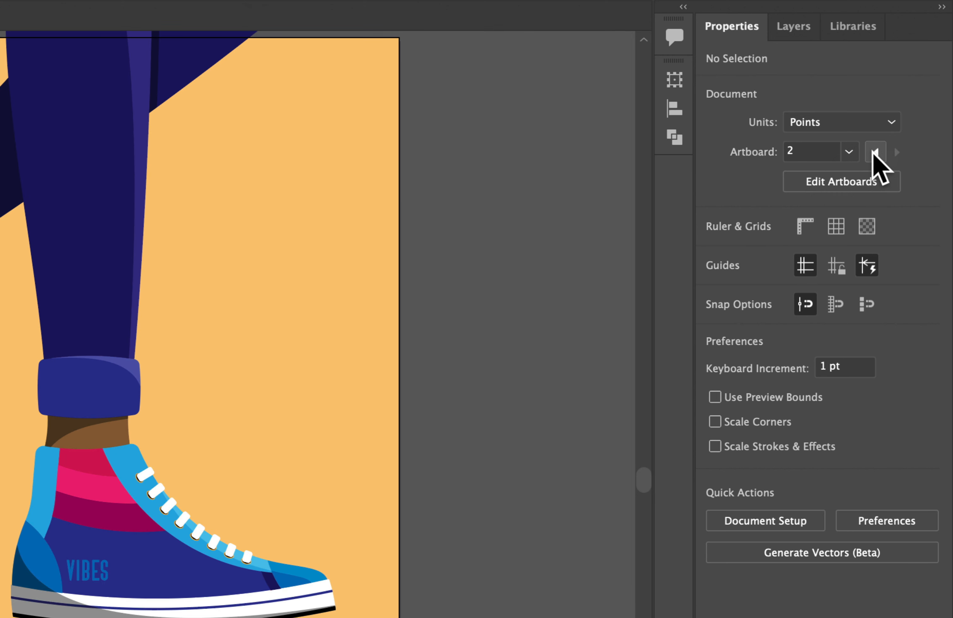
left_click(875, 152)
left_click(896, 152)
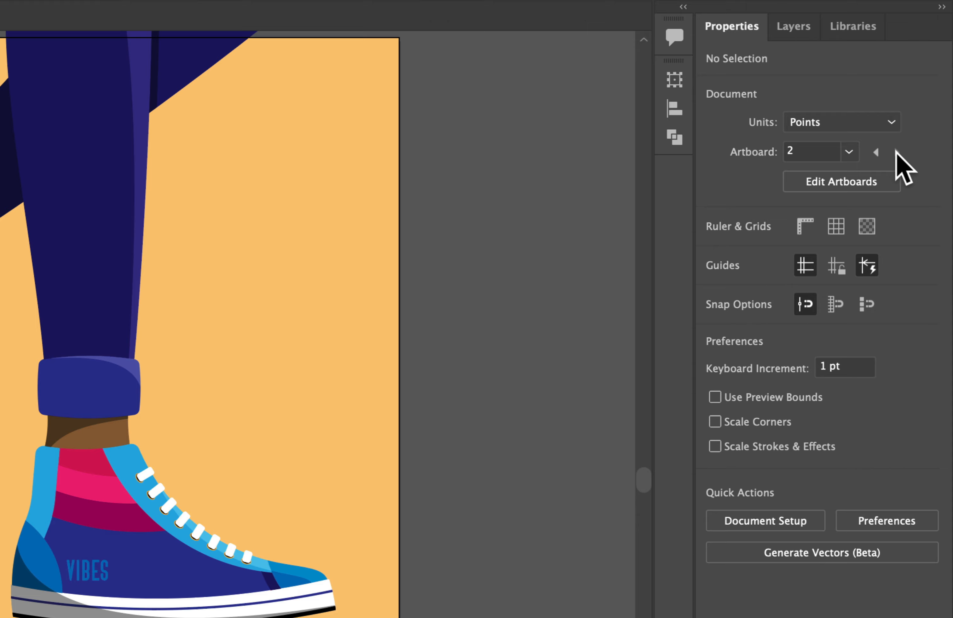
left_click(876, 152)
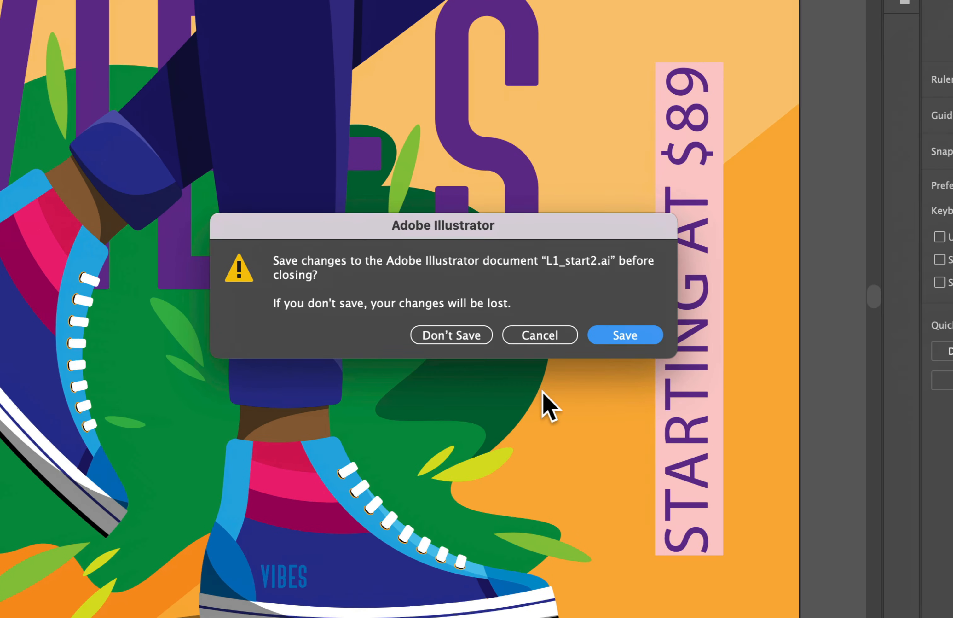
Step: Close both L1_start2.ai and L1_start1.ai without saving the changes
left_click(450, 338)
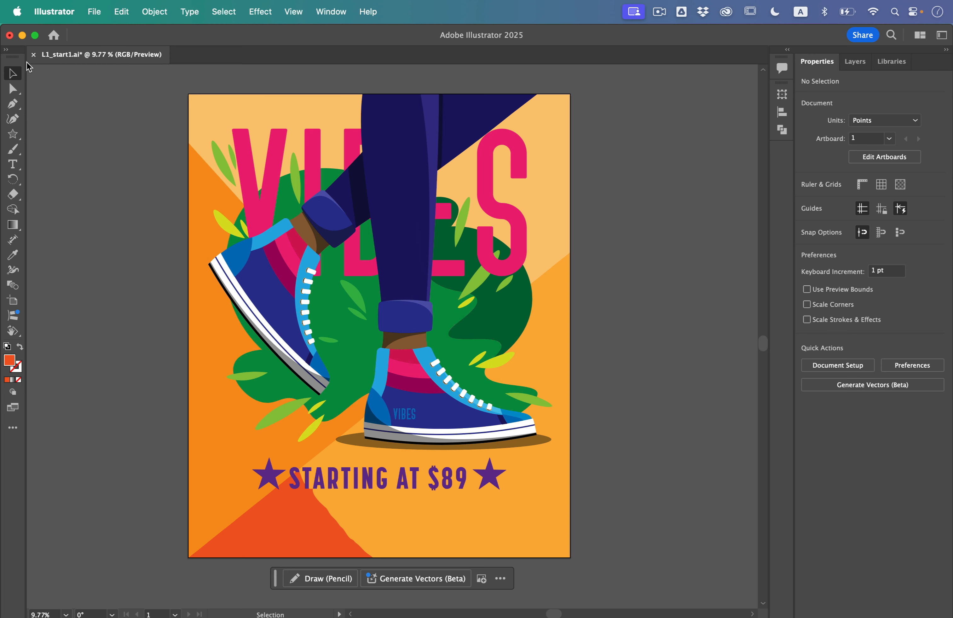
left_click(33, 55)
left_click(495, 361)
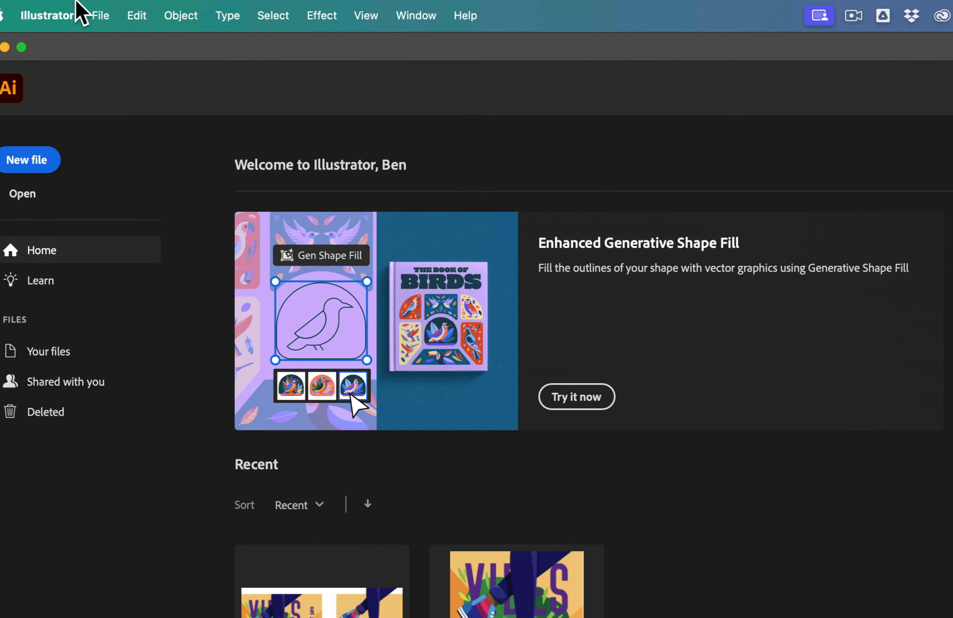
Step: Look through the list of recently opened files and dismiss it without opening any
left_click(101, 15)
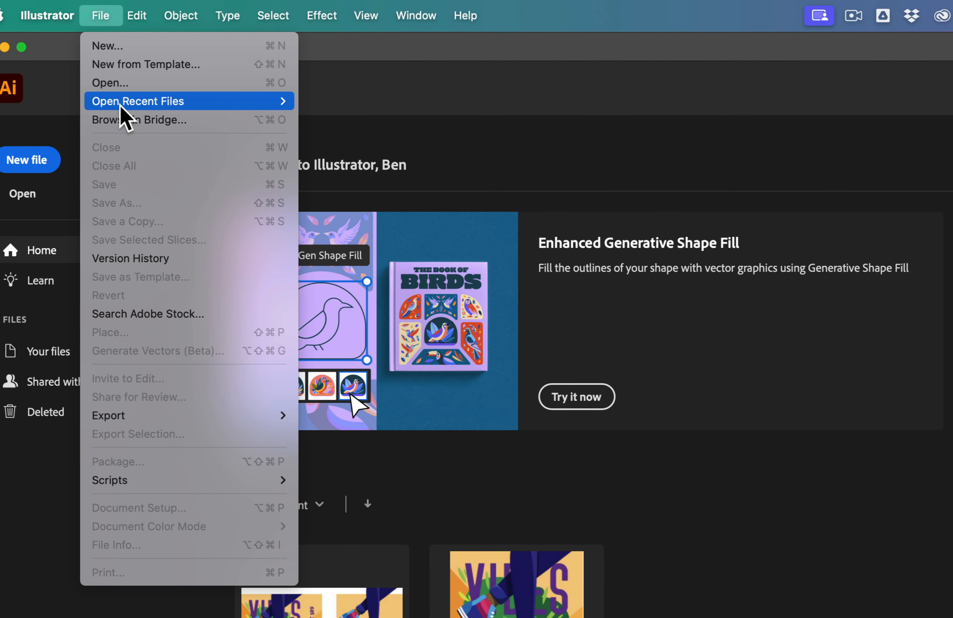
mouse_move(123, 105)
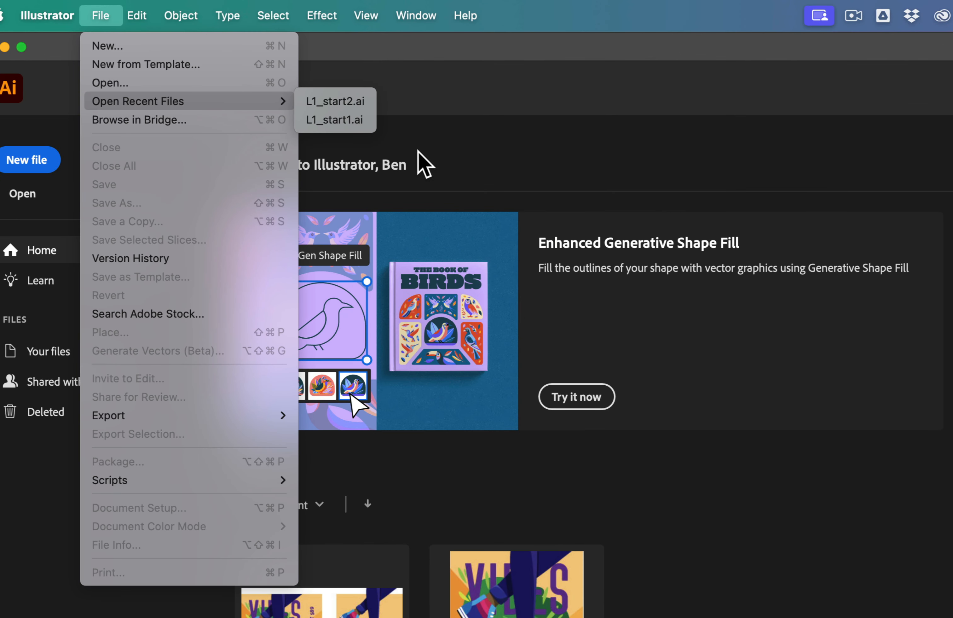
left_click(423, 162)
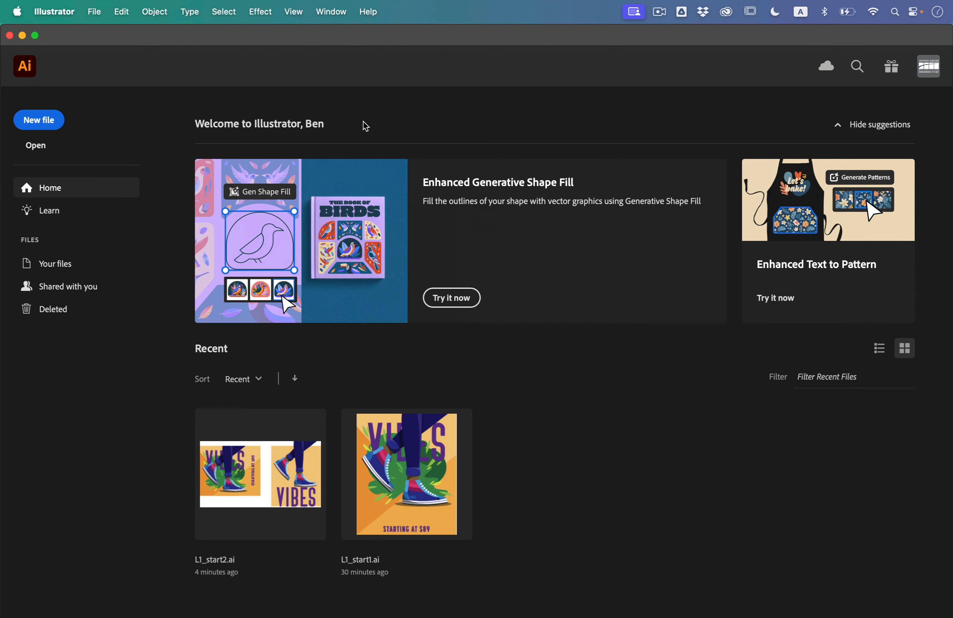
Step: Switch to the Lesson01 folder window in Finder and deselect the L1_start1.ai file
key("ctrl+Up")
left_click(707, 153)
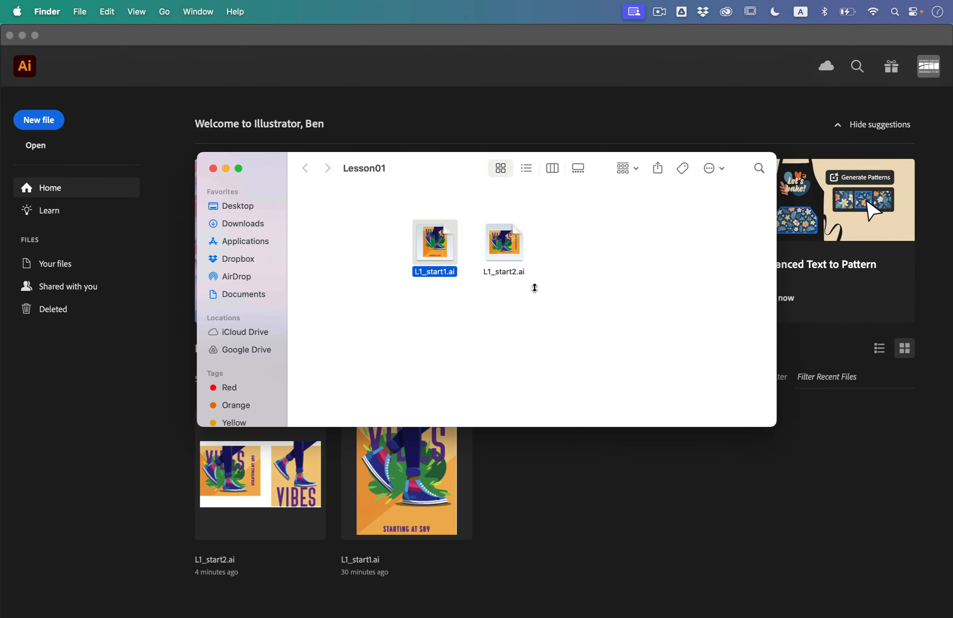
left_click(536, 301)
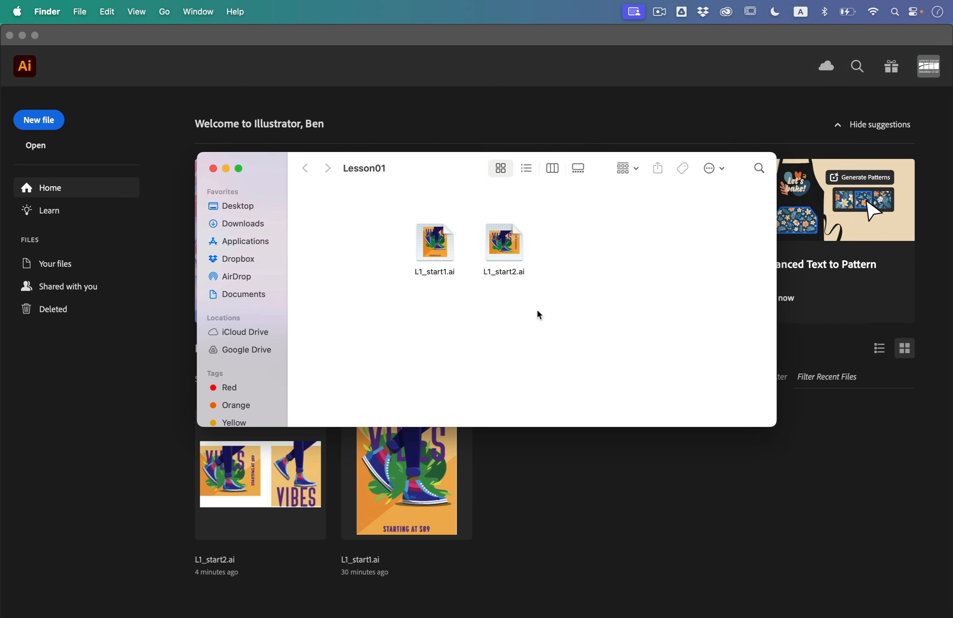